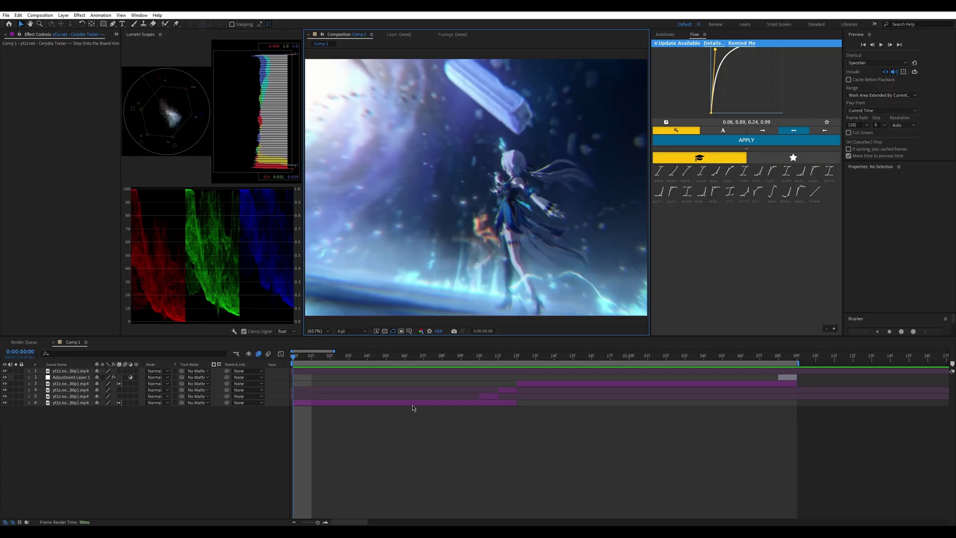
- Select layer 6, reveal its Time Remap keyframes, solo it and preview the clip
click(412, 405)
key(ctrl+alt+t)
drag(295, 358, 3, 420)
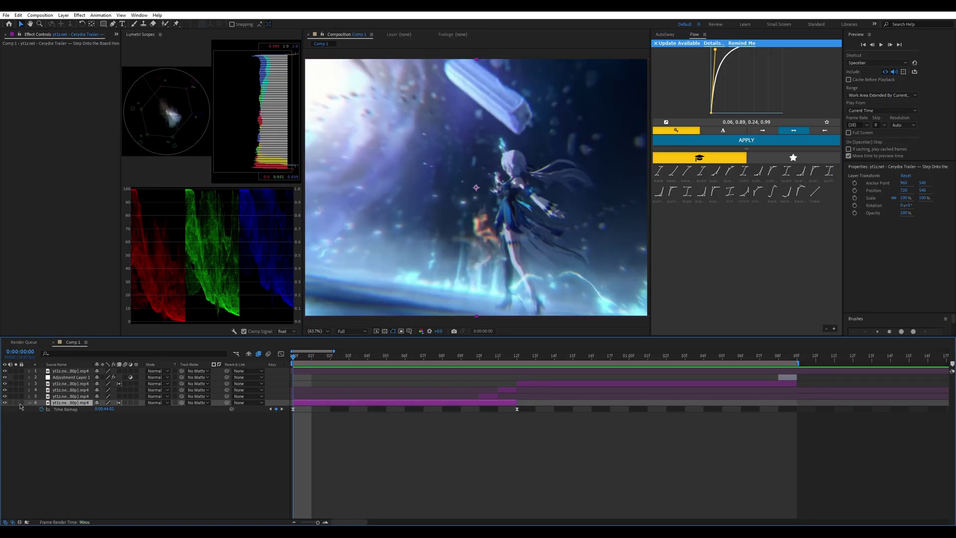
click(16, 403)
key(space)
key(space)
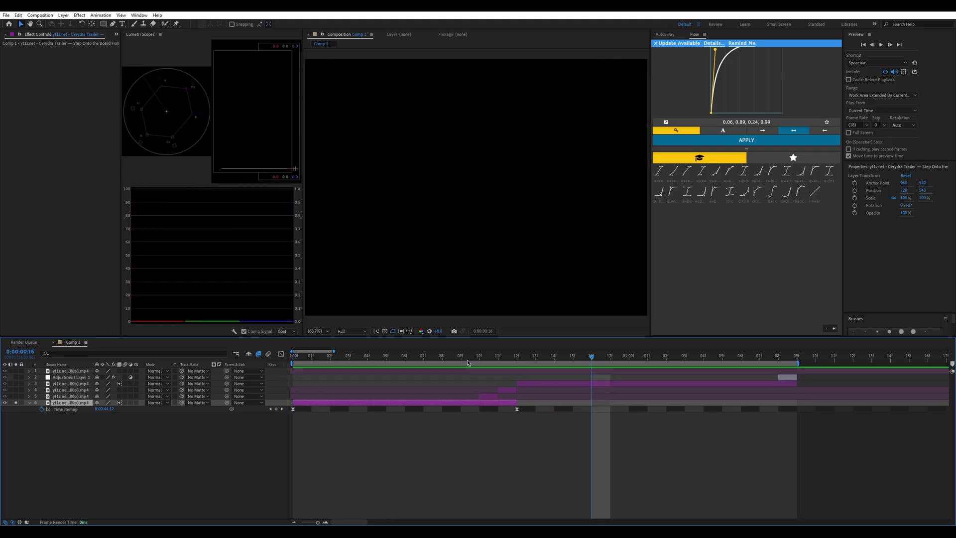
drag(468, 356, 415, 363)
key(space)
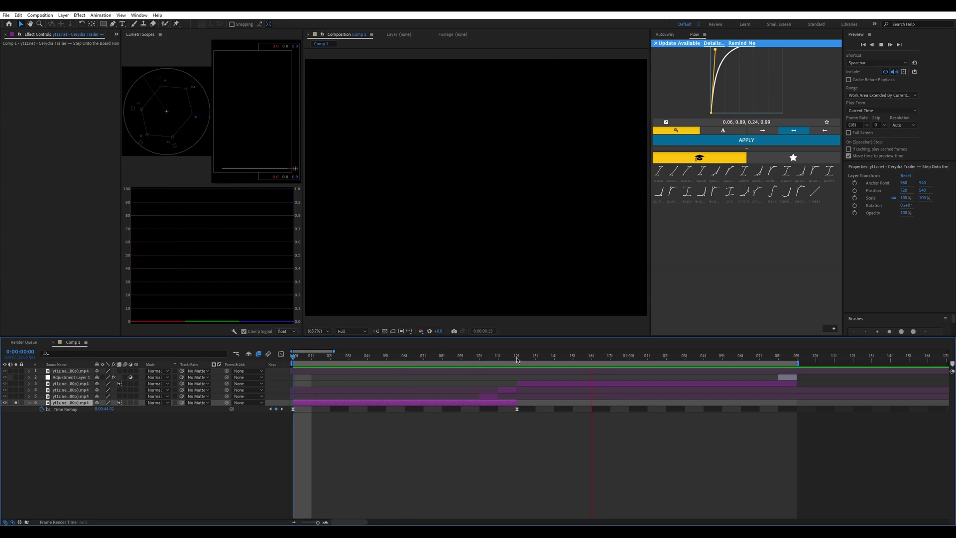
key(space)
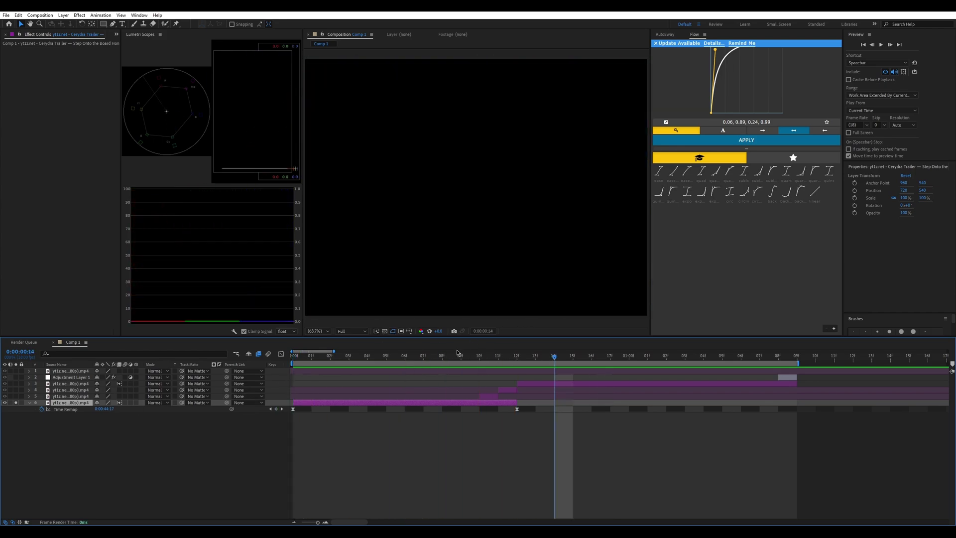
drag(446, 358, 312, 412)
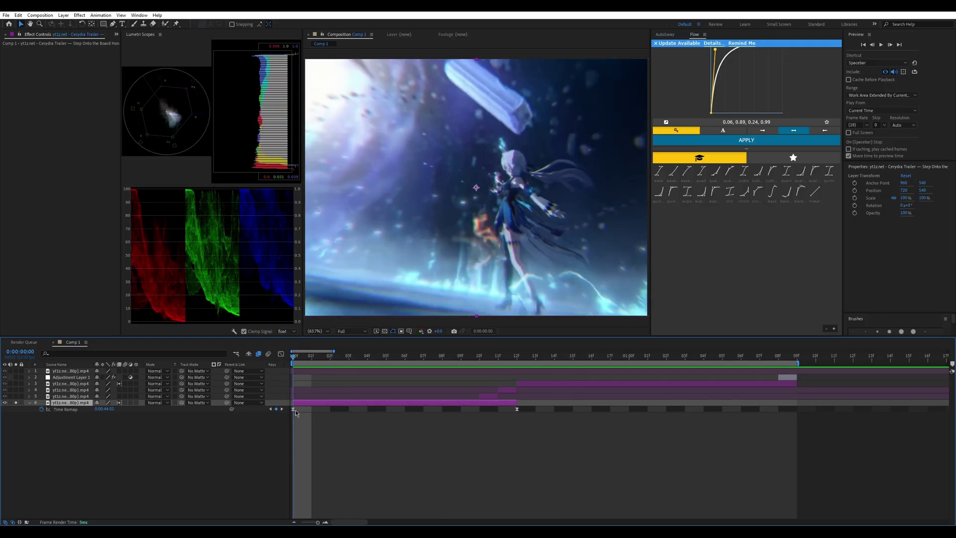
- Select layer 6's 0f keyframe, scrub frames 0–9, and show its time-remap value curve
click(293, 409)
drag(308, 361, 407, 361)
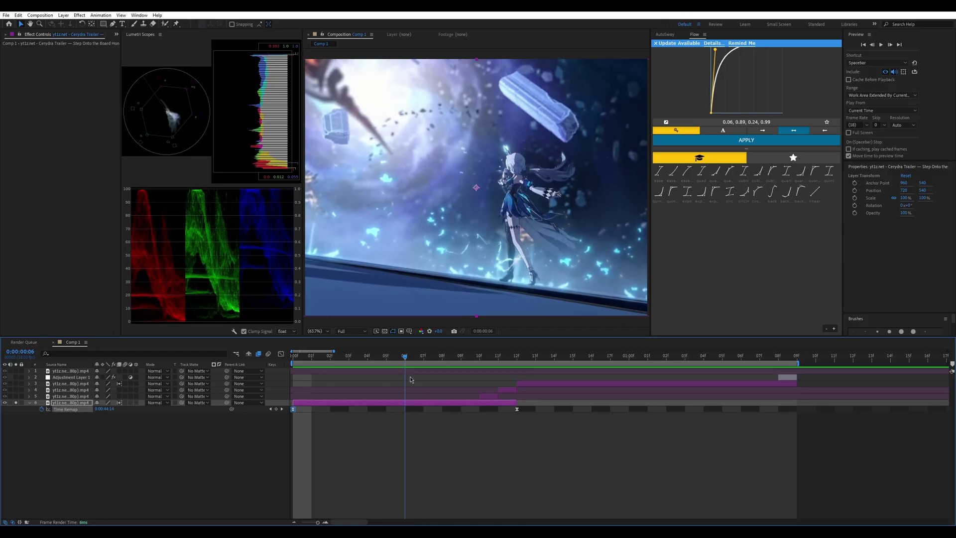
drag(410, 379, 287, 412)
click(282, 354)
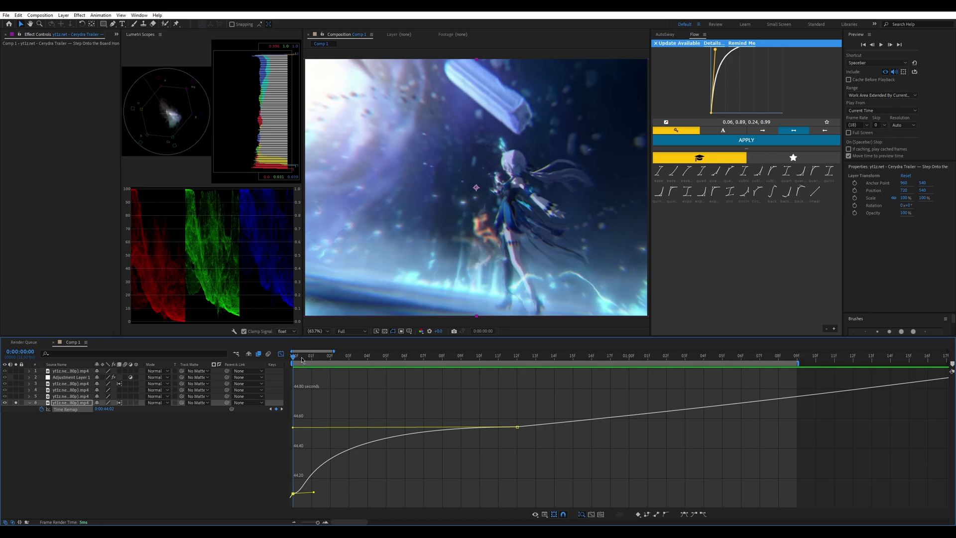
- Preview layer 6's ramp from frame 1, return to the start, and switch back to layer bars
drag(301, 359, 362, 361)
key(space)
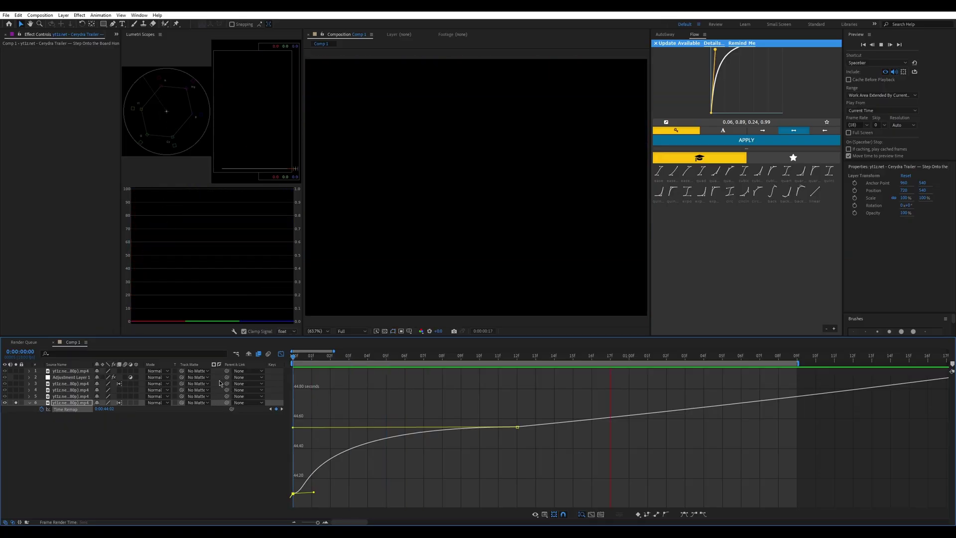
key(space)
key(Home)
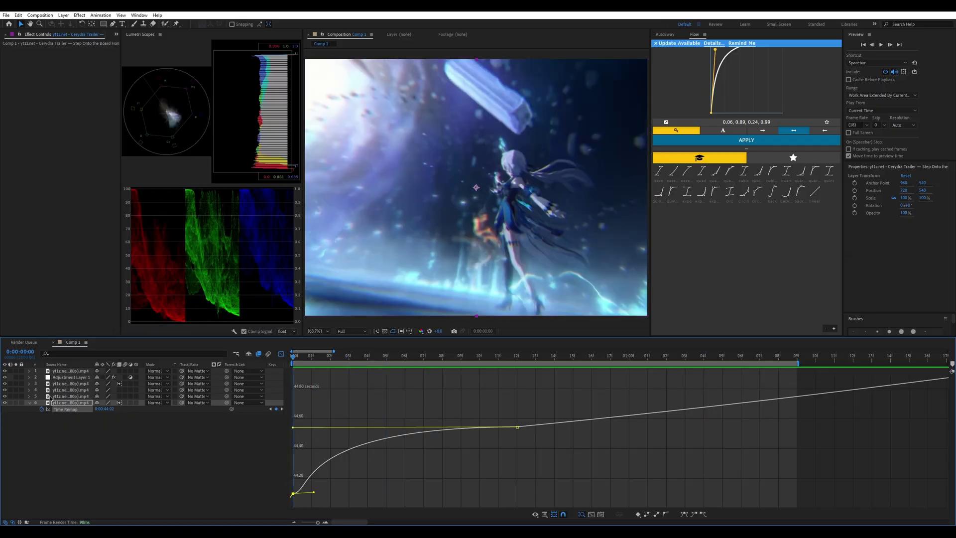
click(280, 353)
- Reveal layer 3's time-remap keyframes and preview the clip
click(537, 385)
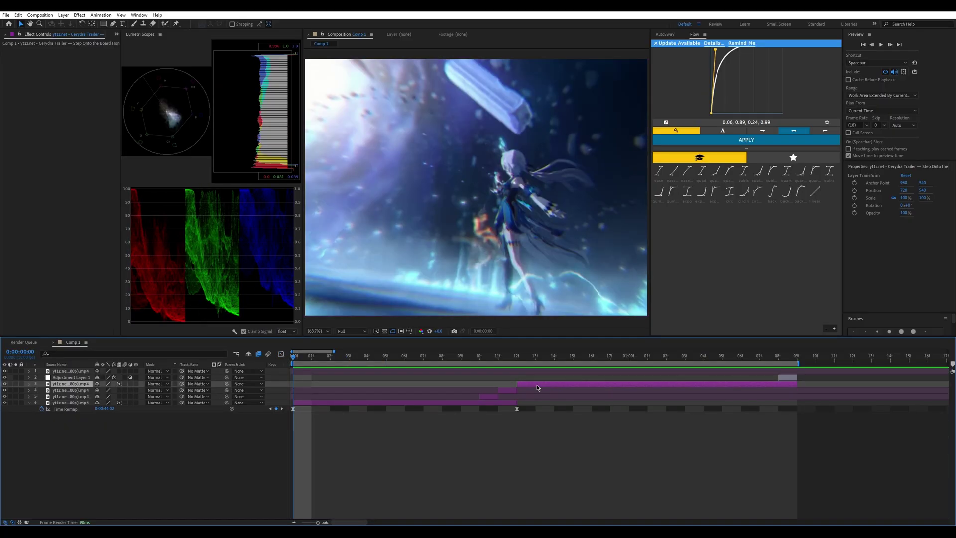
key(u)
click(281, 353)
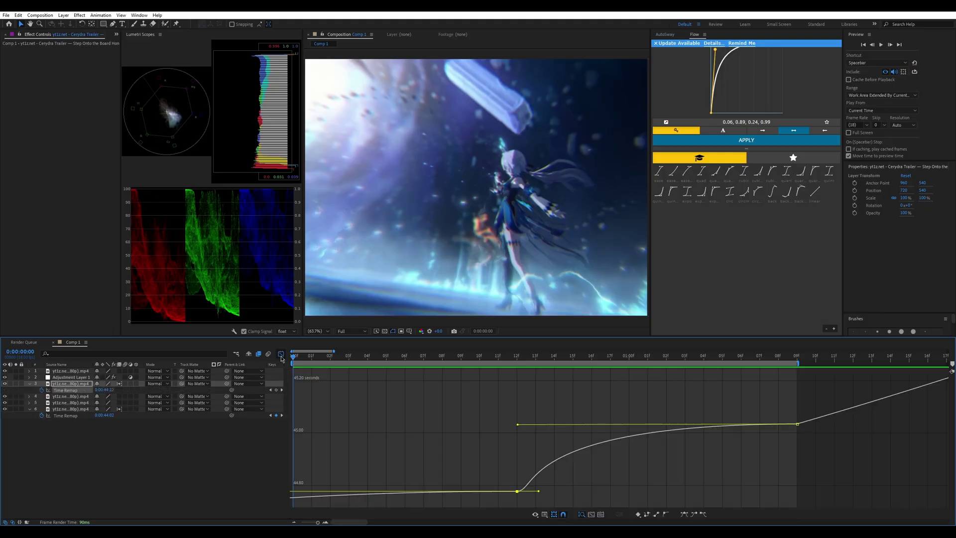
click(281, 353)
key(space)
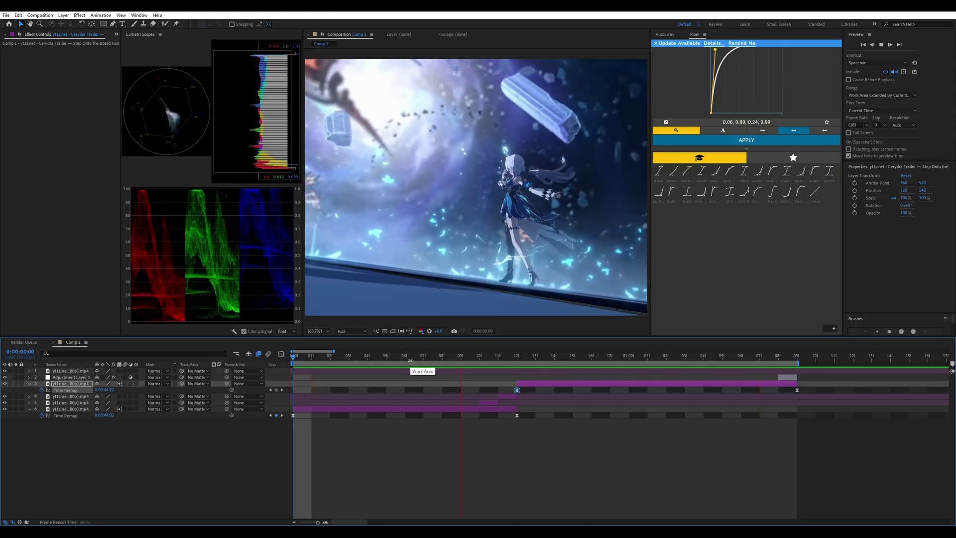
key(space)
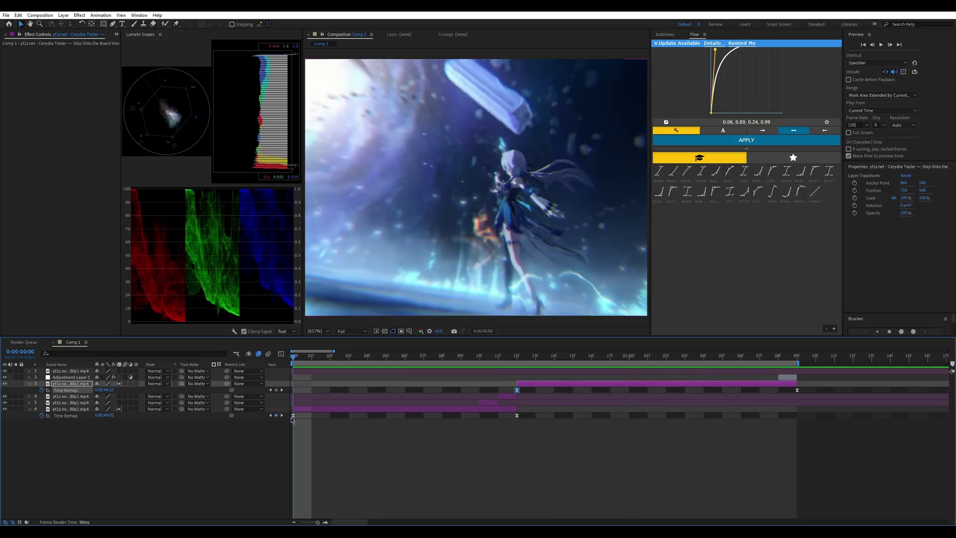
click(289, 418)
- Steepen layer 3's speed curve out of the 12f keyframe in the Graph Editor and preview it
key(k)
click(518, 390)
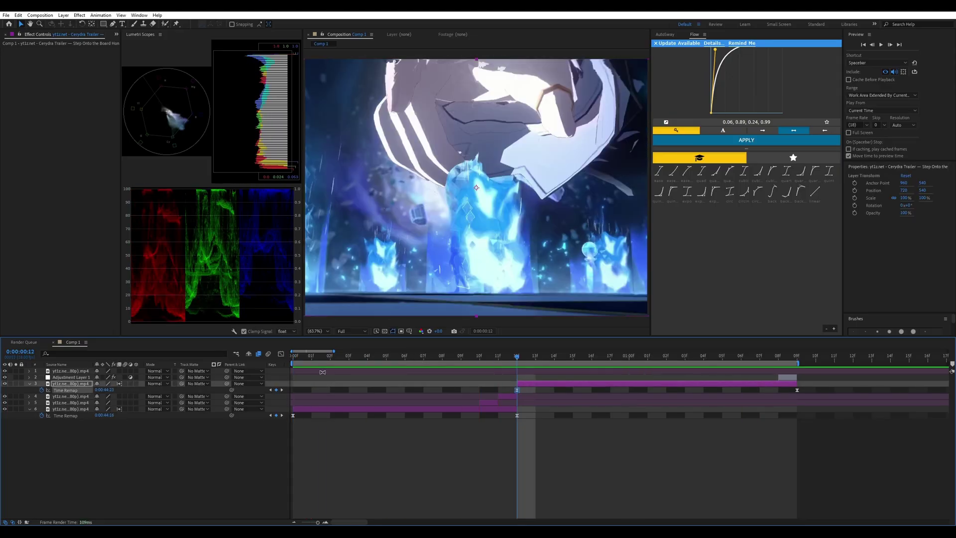
key(shift+F3)
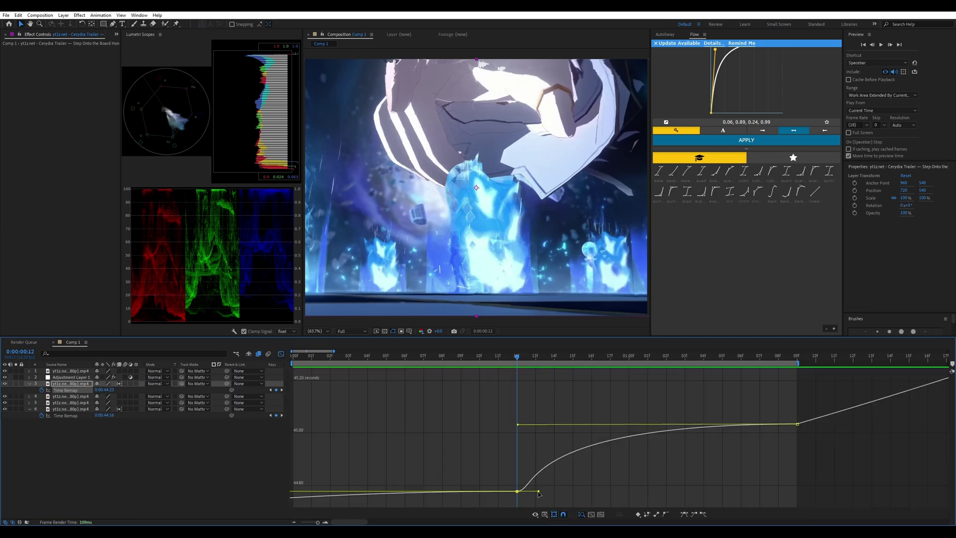
drag(538, 492, 526, 453)
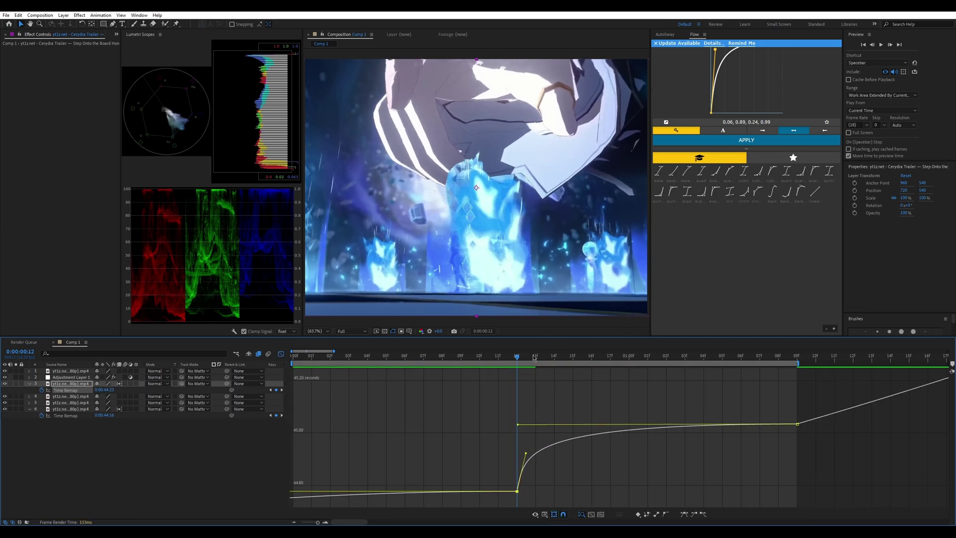
drag(534, 355, 387, 389)
key(space)
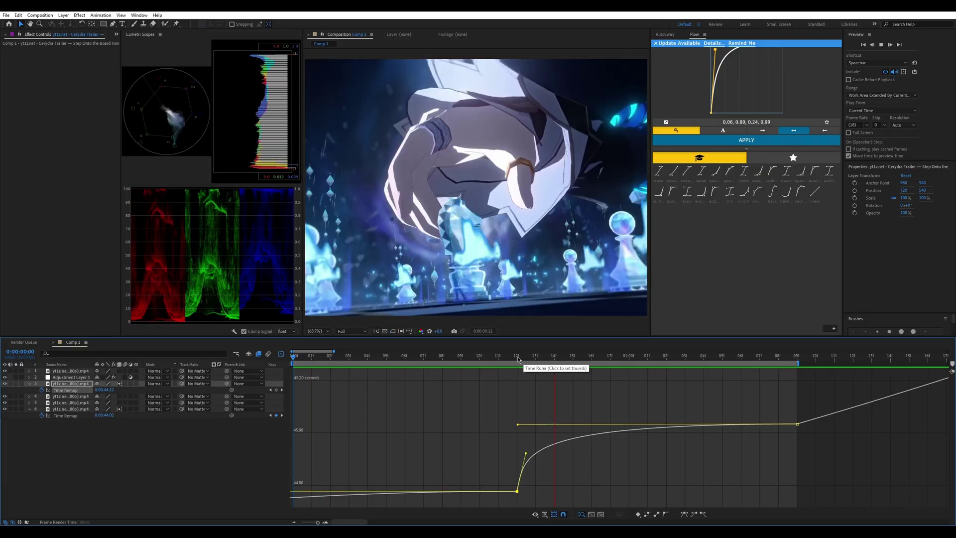
click(515, 357)
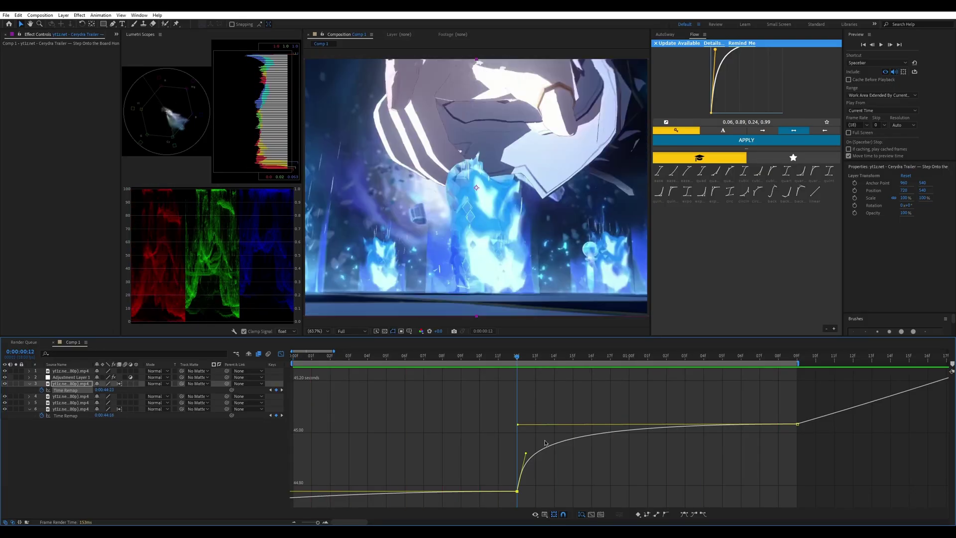
- Fine-tune the 12f keyframe's curve handle lower, then slightly higher, and preview the ramp
drag(526, 454, 528, 483)
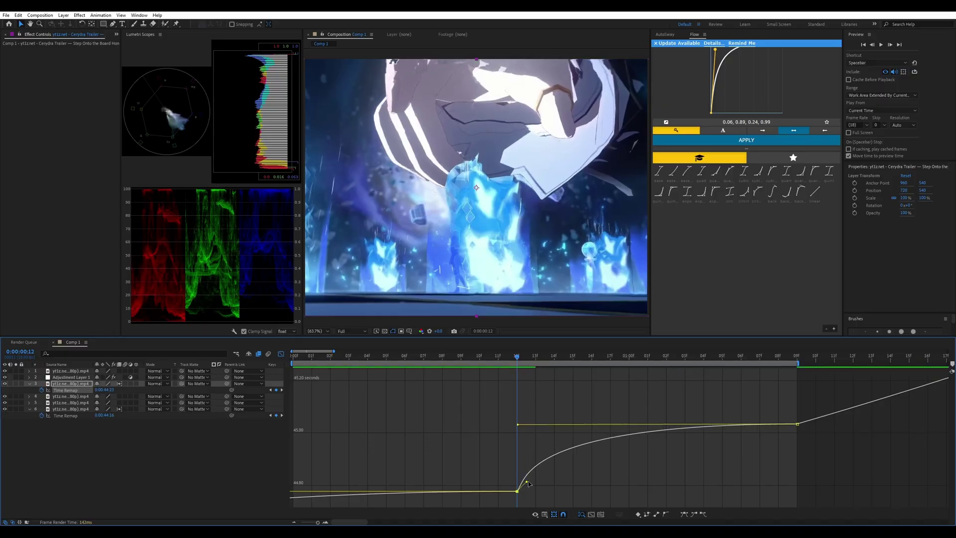
drag(526, 482, 524, 470)
drag(531, 357, 781, 351)
key(space)
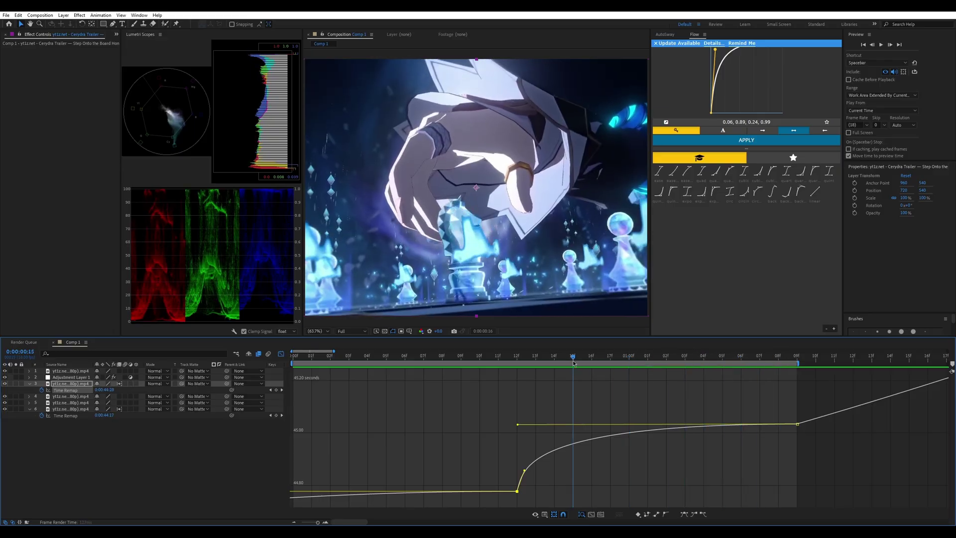
key(space)
- Switch back to layer bars and collapse the properties of layers 6 and 3
key(Home)
click(280, 354)
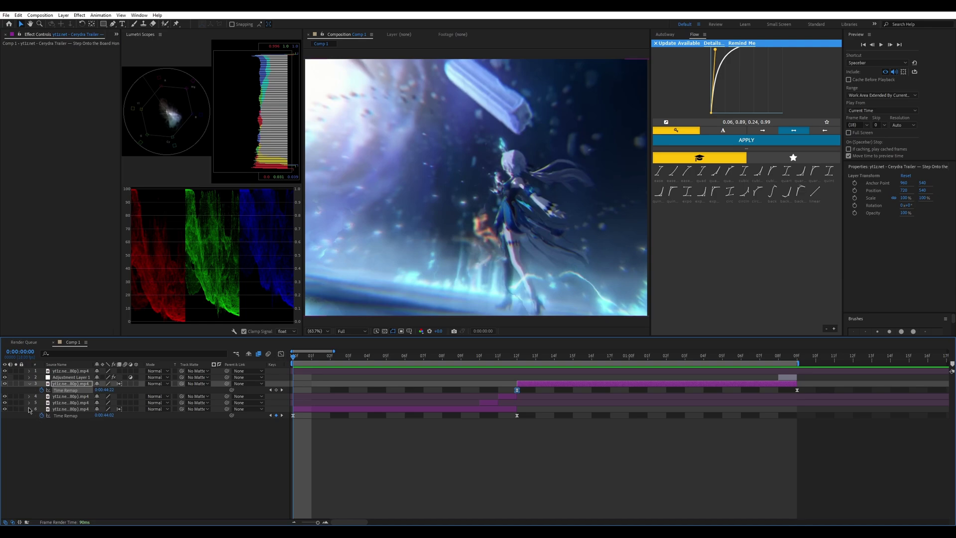
click(29, 409)
click(28, 384)
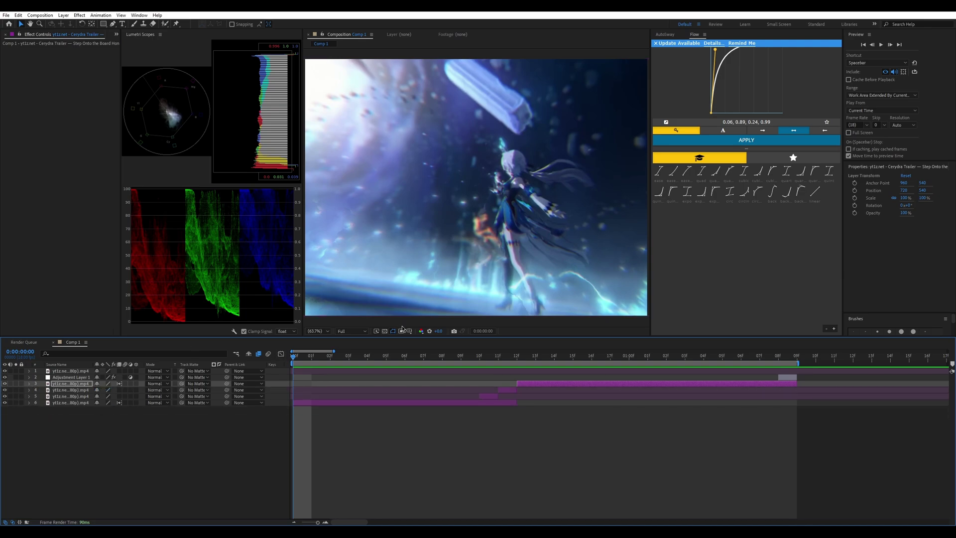
mouse_move(301, 360)
mouse_down()
mouse_move(498, 361)
mouse_move(294, 361)
mouse_up()
- Reveal layer 6's Time Remap and recheck its curve at frames 8 and 4
click(329, 404)
key(u)
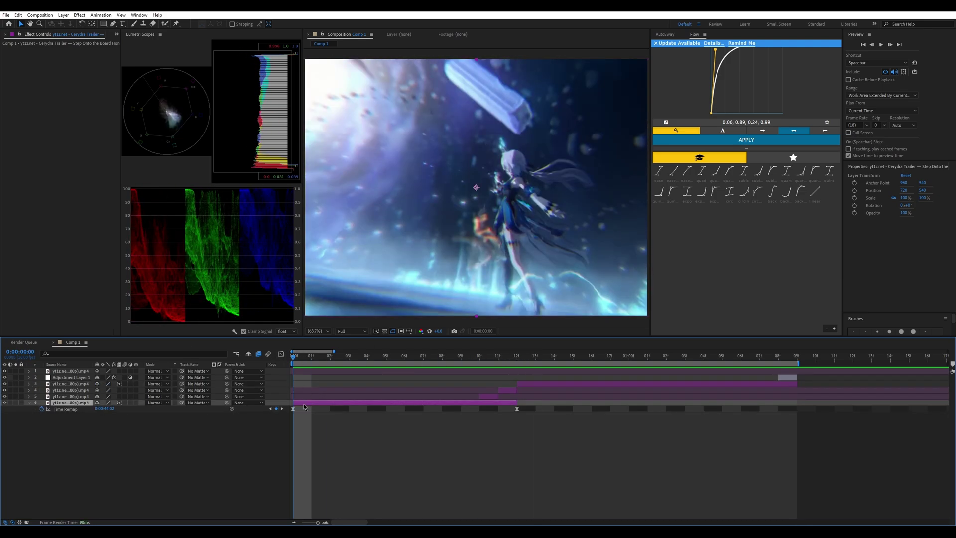
click(293, 410)
click(281, 353)
drag(295, 357, 191, 400)
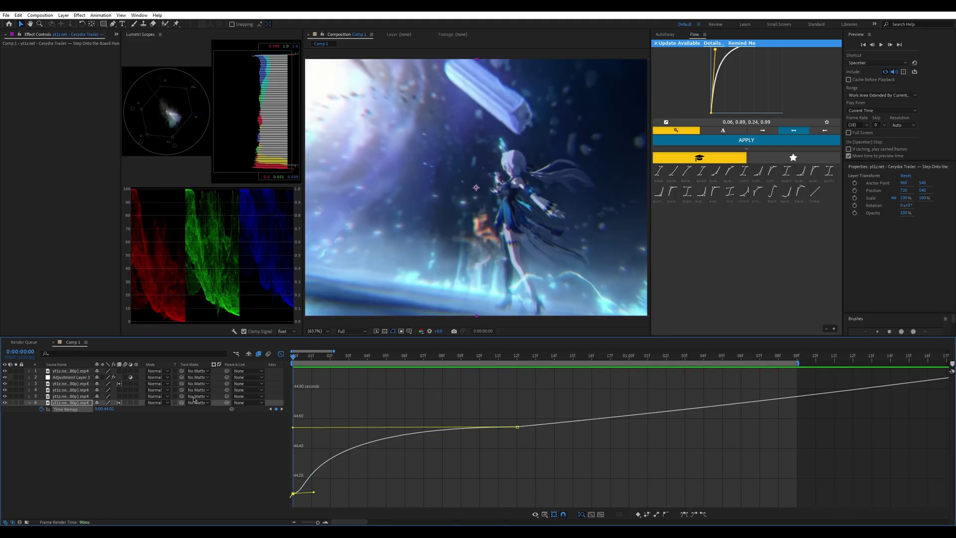
mouse_move(312, 357)
mouse_down()
mouse_move(503, 355)
mouse_move(294, 356)
mouse_up()
- Return to layer bars, hide layer 6's time-remap row, and scrub the first frames
click(281, 353)
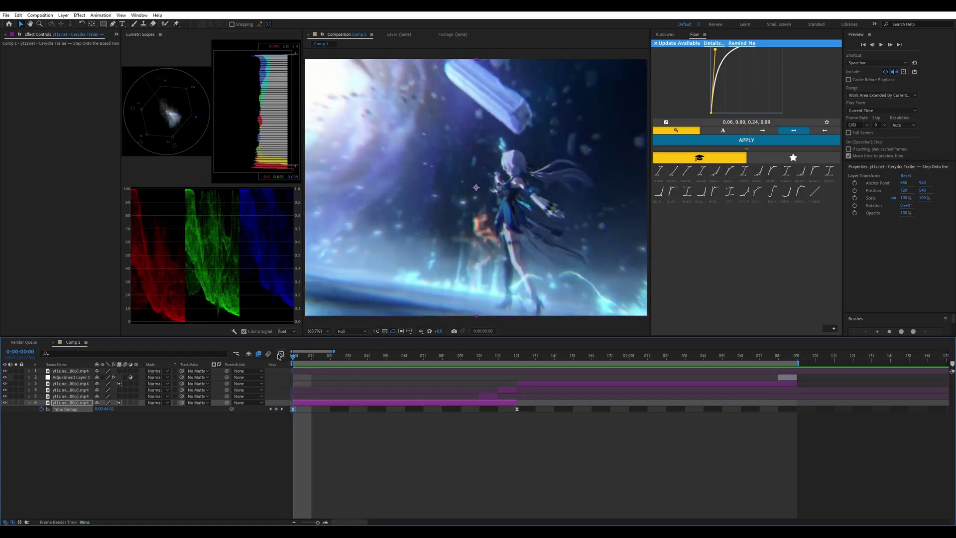
click(29, 403)
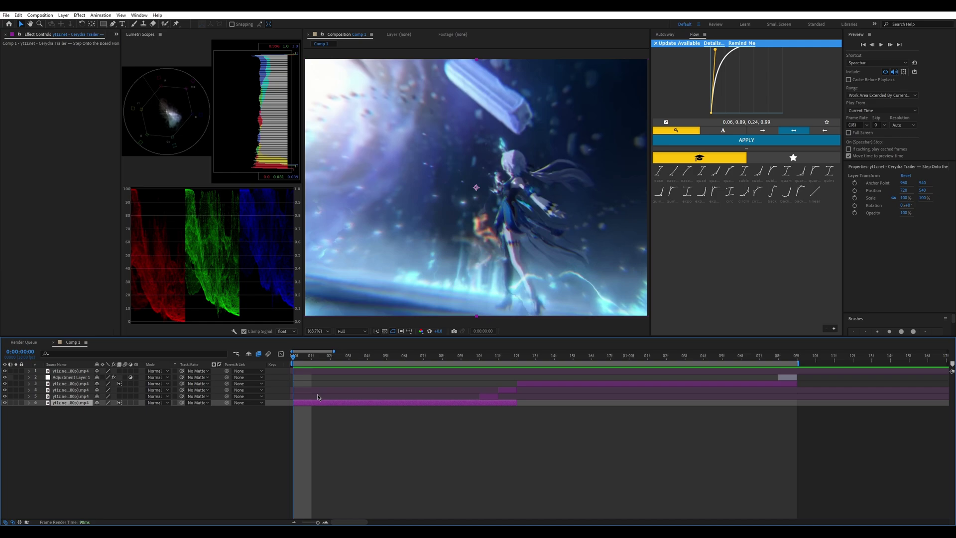
click(333, 355)
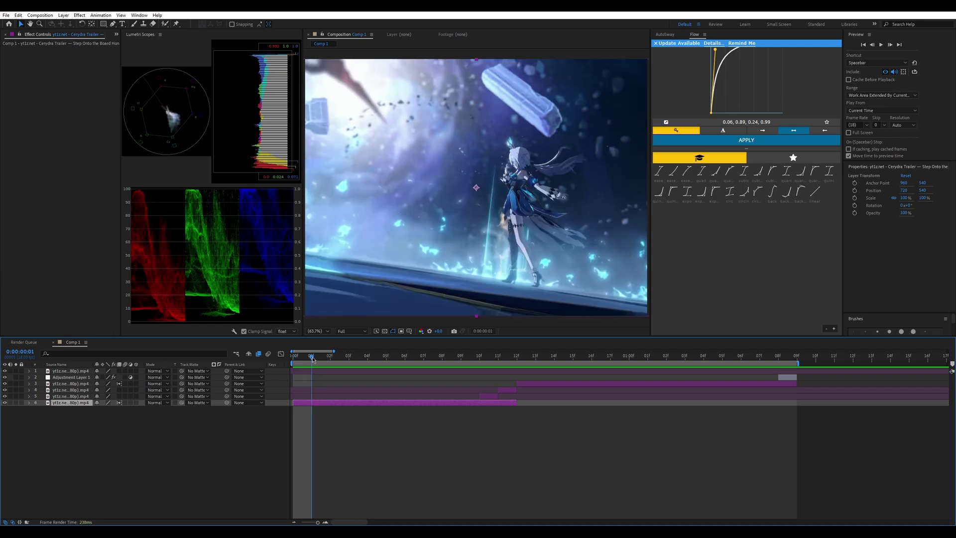
drag(333, 357, 293, 358)
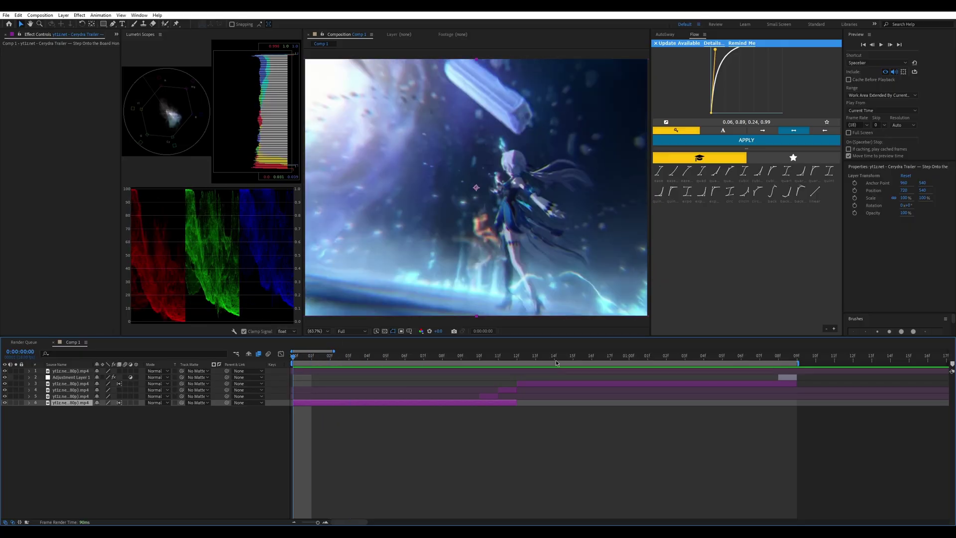
- Add an adjustment layer trimmed to end at 12f and save the project
key(ctrl+alt+y)
click(520, 359)
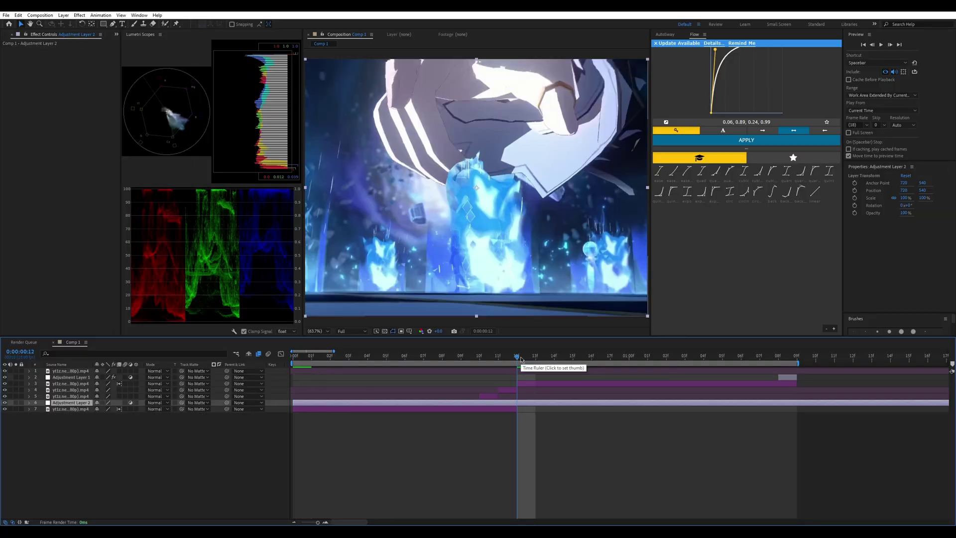
key(ctrl+shift+d)
key(Delete)
key(ctrl+s)
drag(329, 359, 272, 368)
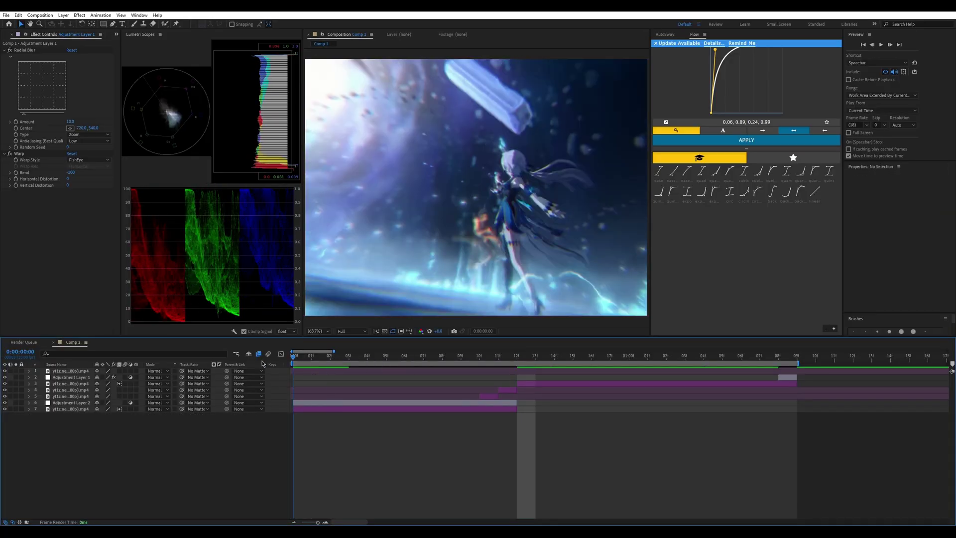
- Apply a shake preset from a 'shake' quick search to Adjustment Layer 2
click(320, 402)
key(ctrl+space)
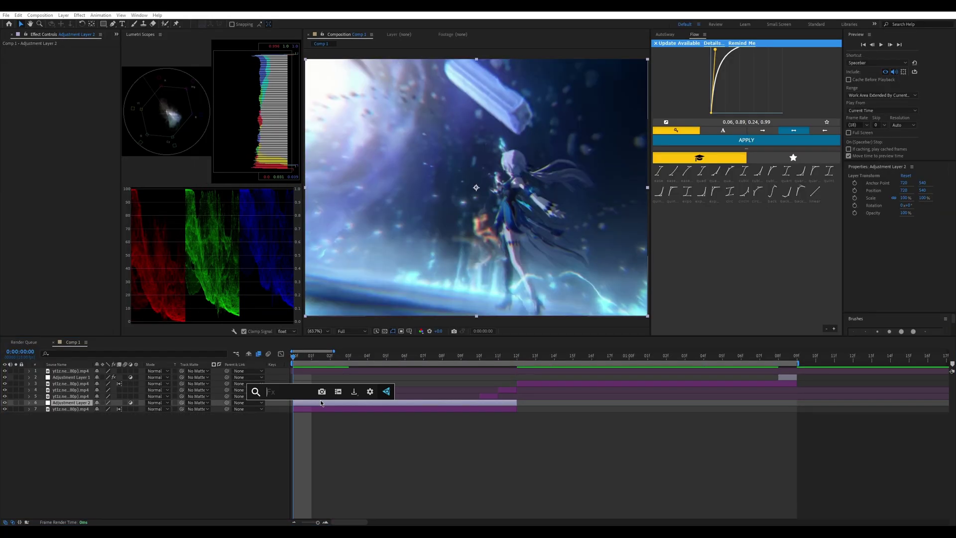
text(shake)
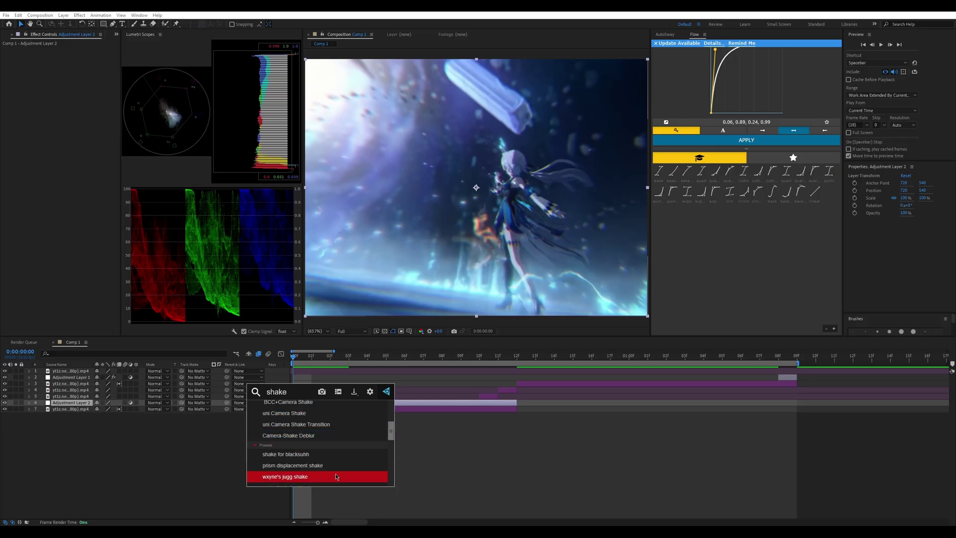
click(305, 476)
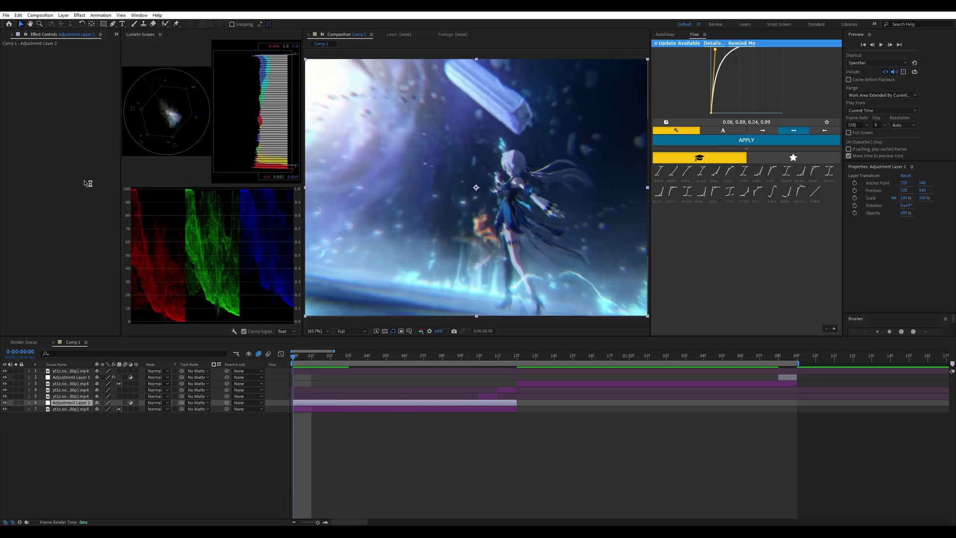
- Reset Tile Center to default, set the shake Seed to 0.670, and preview
right_click(83, 56)
click(105, 124)
drag(73, 199, 82, 200)
key(space)
click(305, 358)
drag(300, 357, 455, 341)
- Steepen the start of the Amplitude falloff curve in the Graph Editor
key(u)
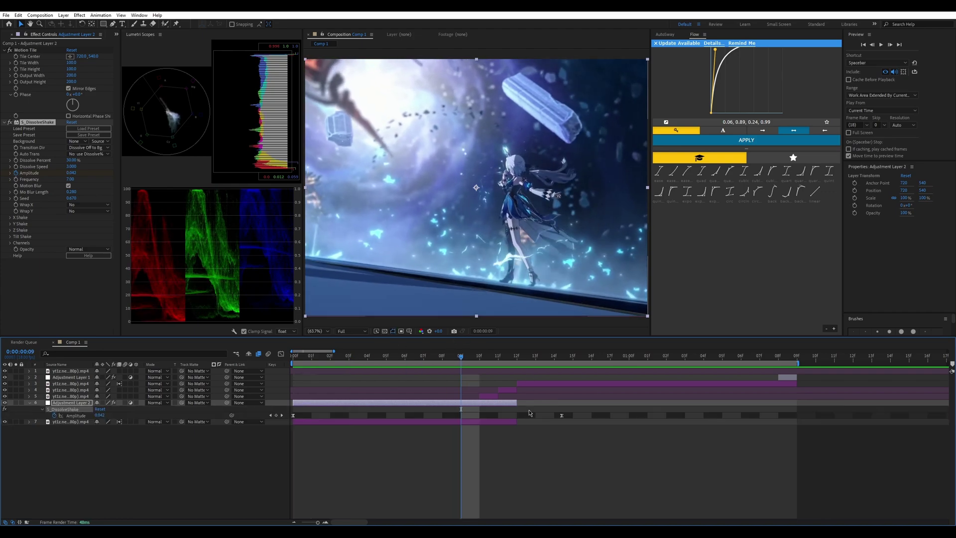
click(561, 415)
key(shift+F3)
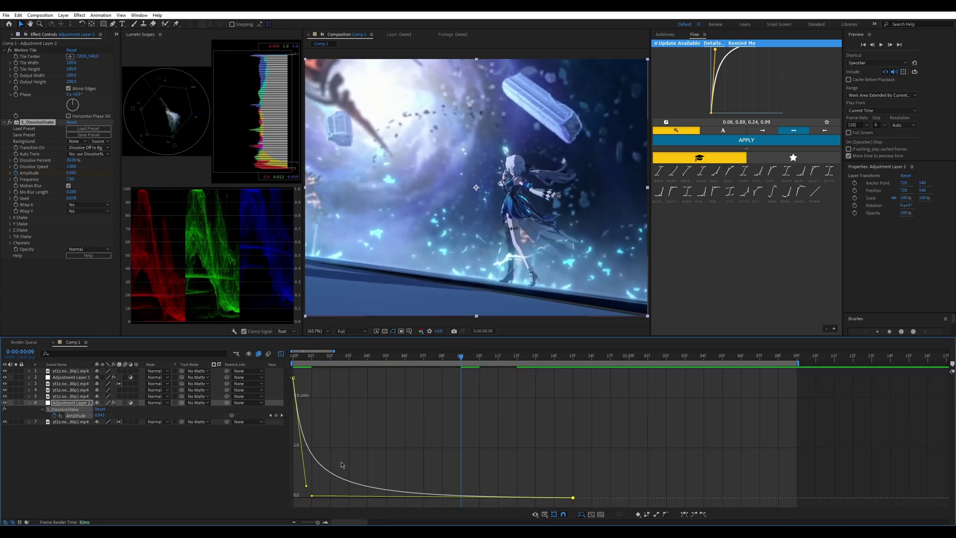
drag(307, 490, 306, 470)
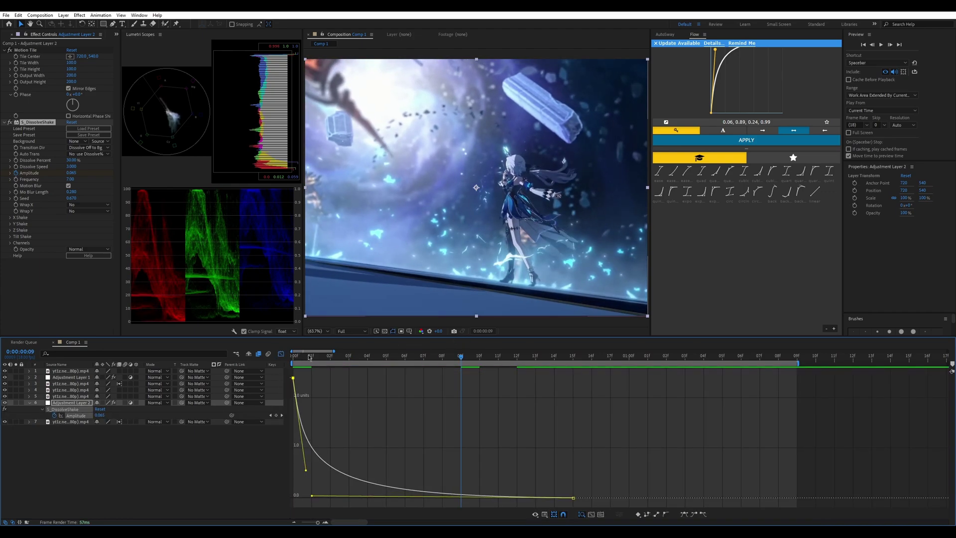
drag(310, 357, 480, 368)
click(281, 354)
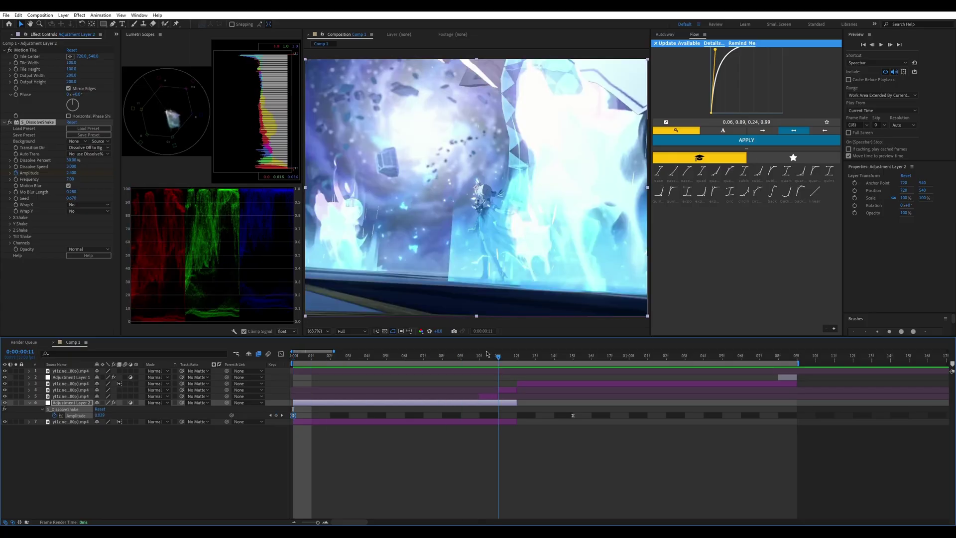
- Preview the shake and set Frequency to 11
key(Home)
key(space)
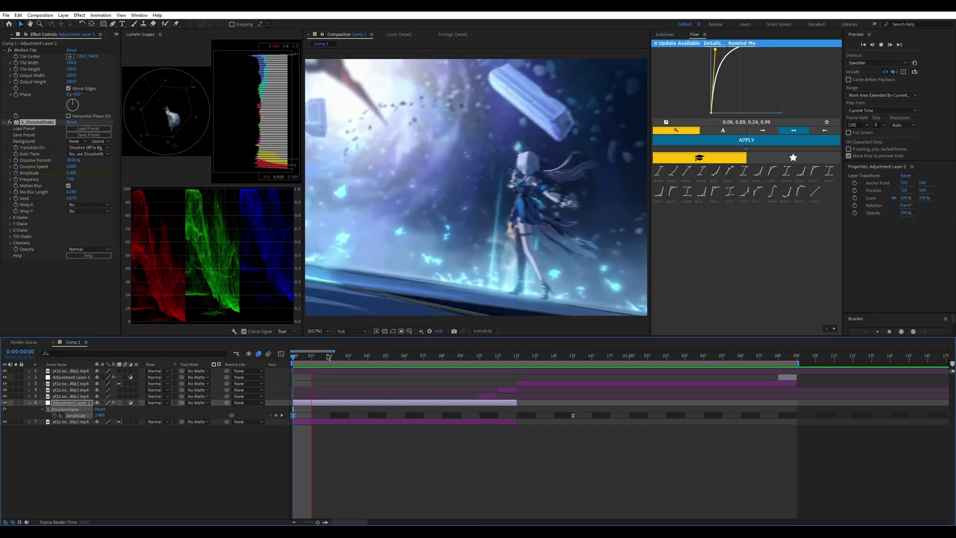
key(space)
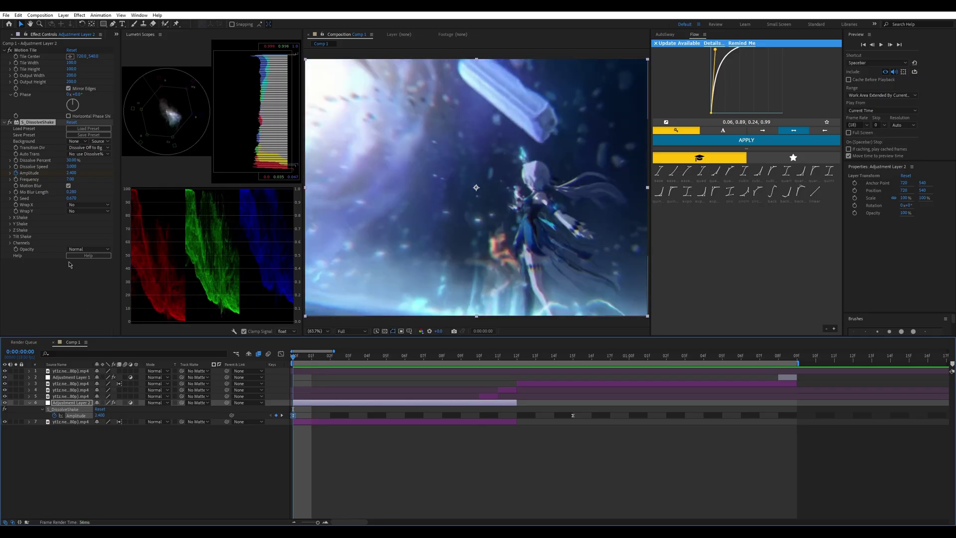
click(71, 179)
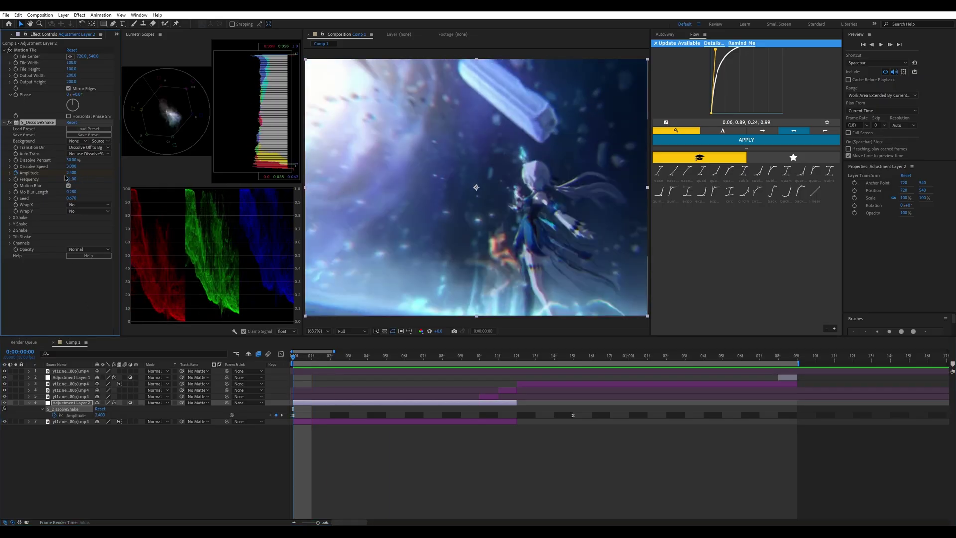
key(Return)
- Set Seed 0.530, Y Rand Amp 86 and Y Rand Freq 0.750, then preview
drag(71, 198, 62, 199)
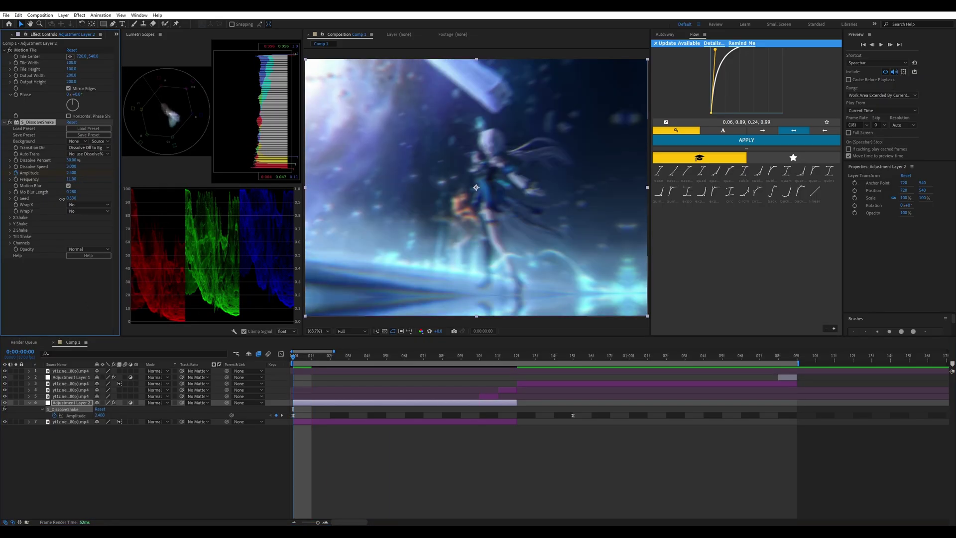
click(10, 223)
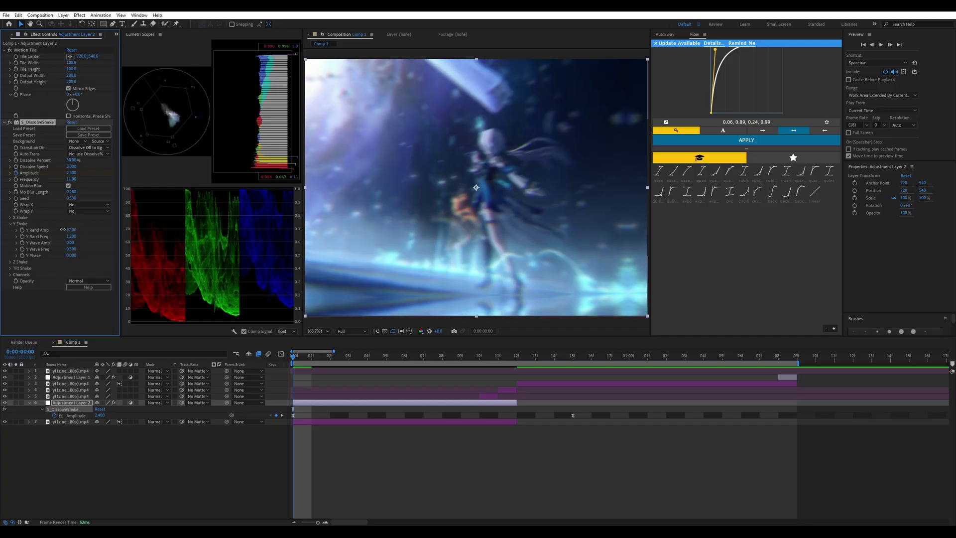
drag(63, 229, 62, 229)
drag(71, 237, 63, 237)
key(space)
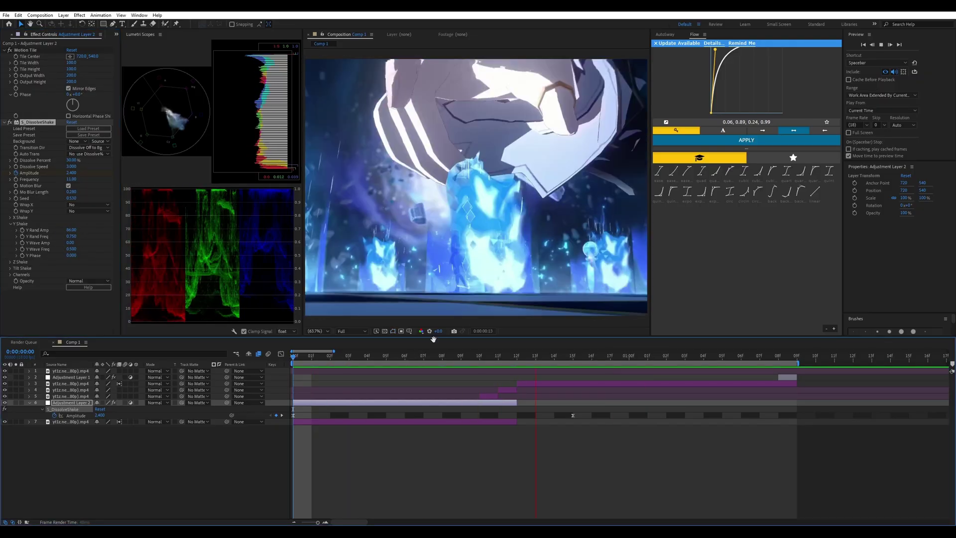
key(space)
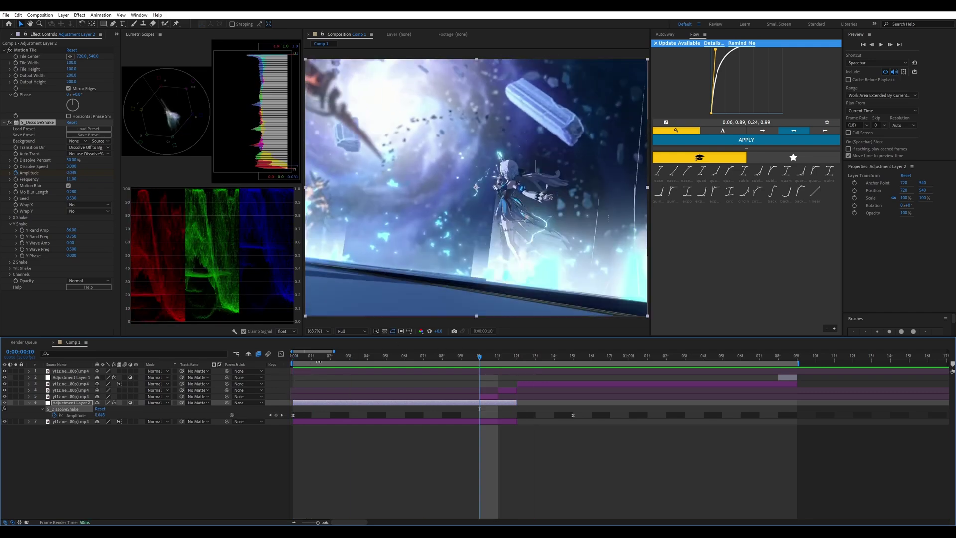
click(301, 355)
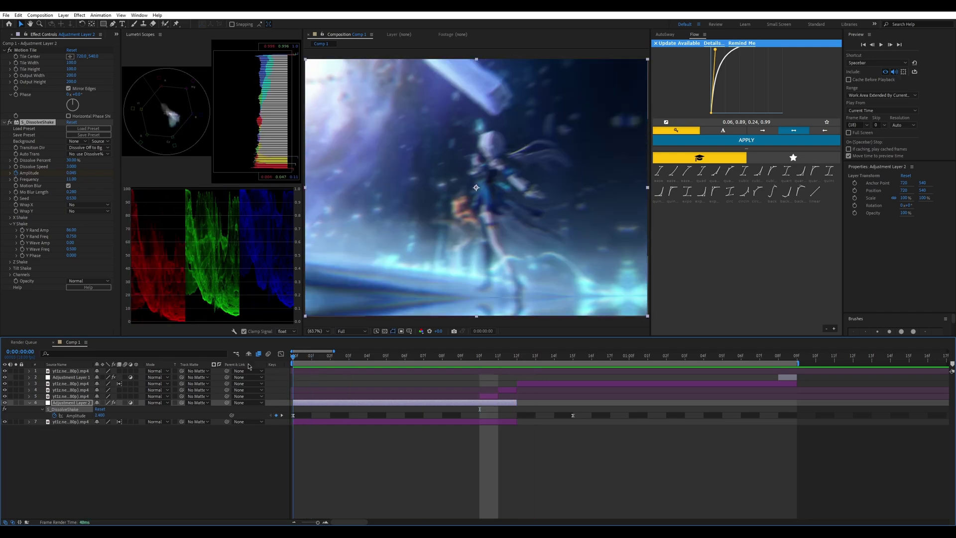
- Change Frequency to 7 and preview the shake
click(71, 180)
text(7)
key(Return)
key(space)
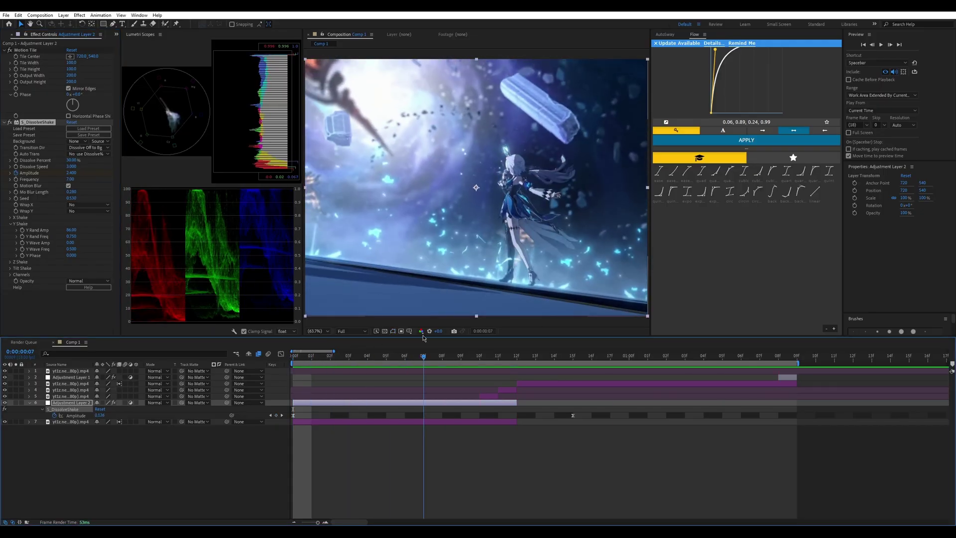
key(space)
key(space)
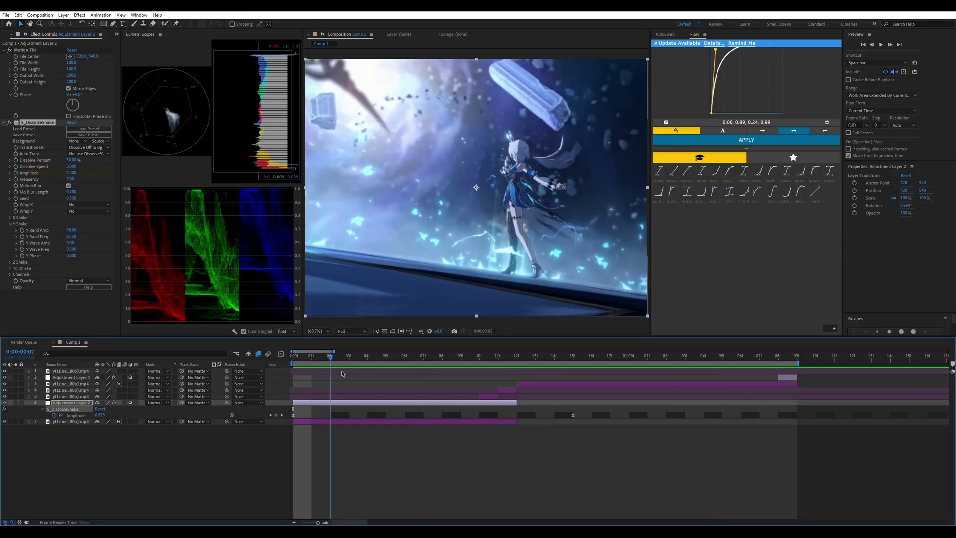
key(space)
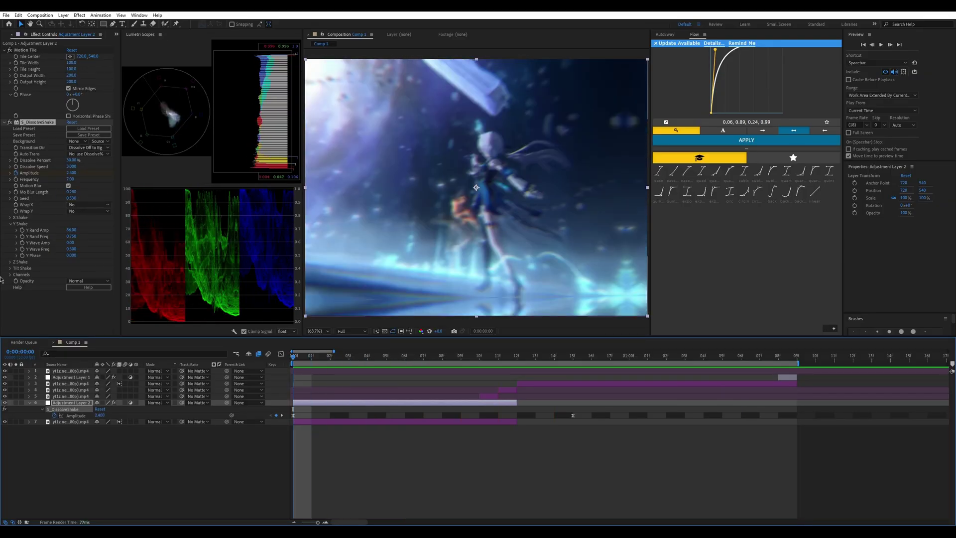
- Raise the starting Amplitude to 4.610 and steepen its decay curve
drag(72, 172, 514, 305)
key(shift+F3)
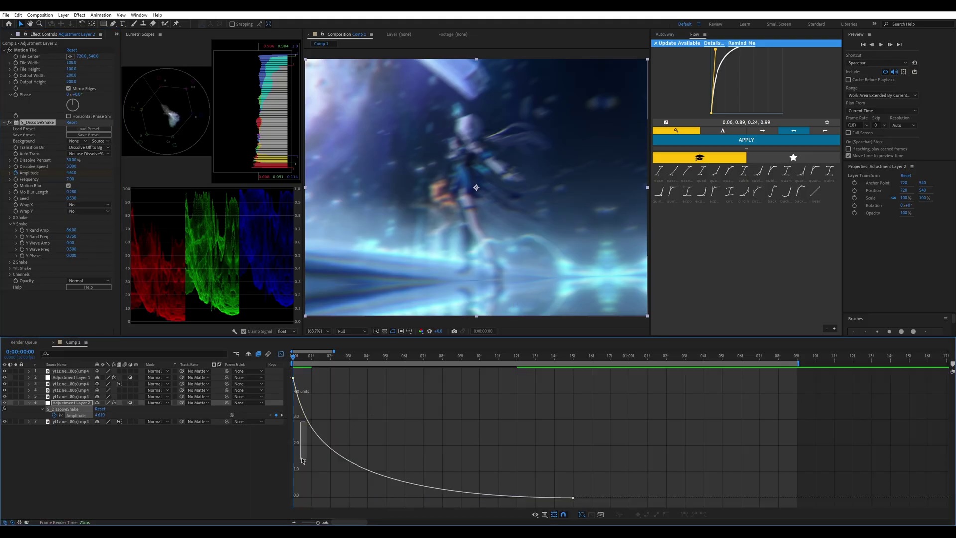
drag(305, 425, 298, 477)
key(space)
key(space)
click(305, 362)
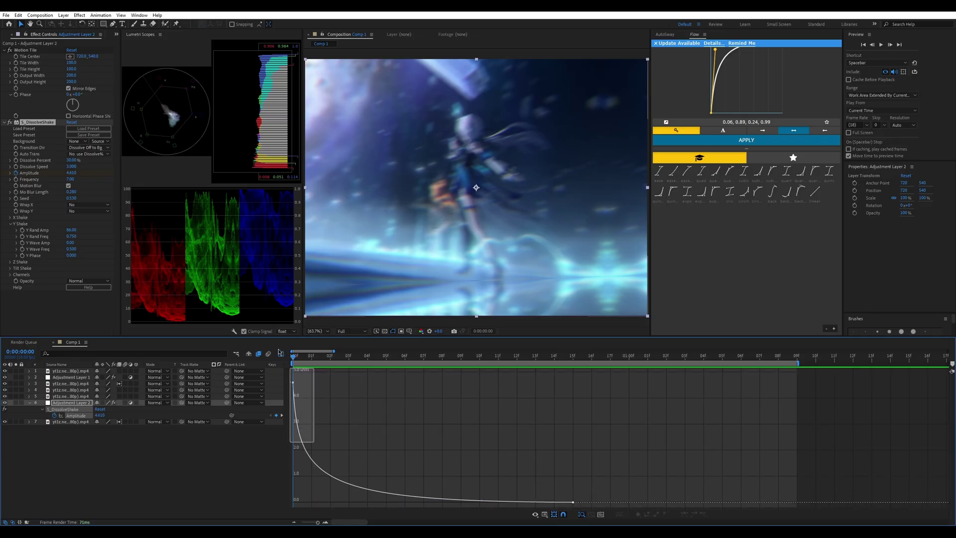
- Make Amplitude hold higher before dropping, nudge Seed slightly lower, and preview
drag(299, 476, 309, 445)
key(space)
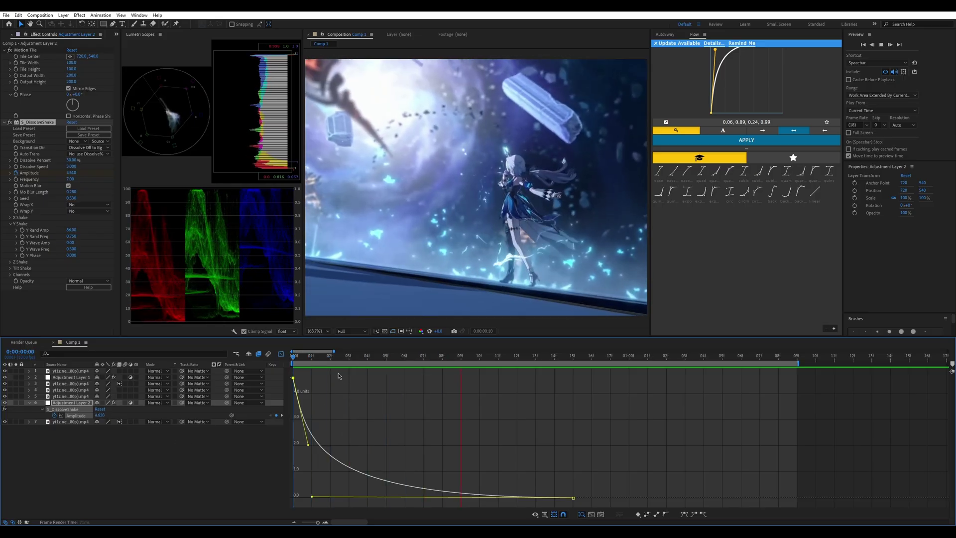
click(293, 357)
click(60, 196)
drag(60, 197, 58, 195)
key(space)
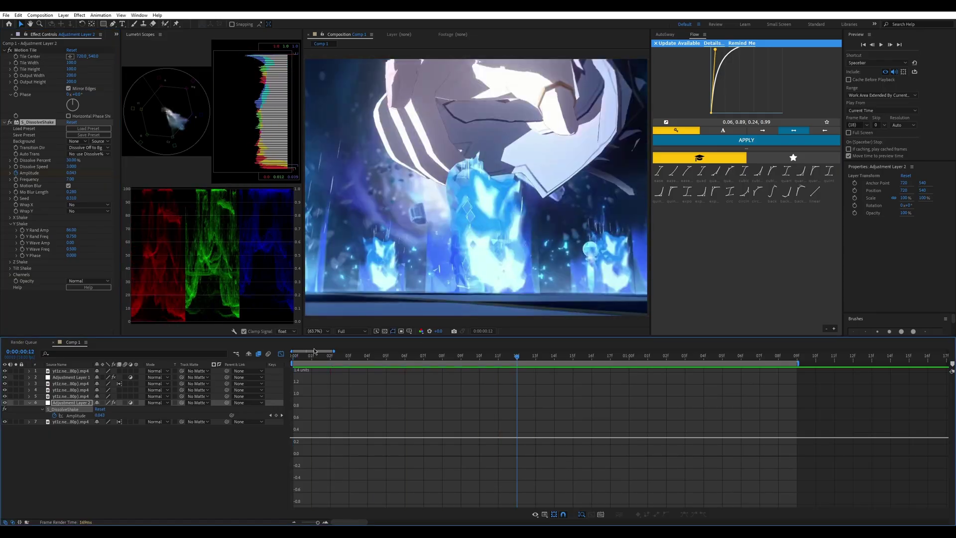
- Use Remove All Effects on Adjustment Layer 2 and scrub the unshaken opening frames
click(295, 357)
click(281, 354)
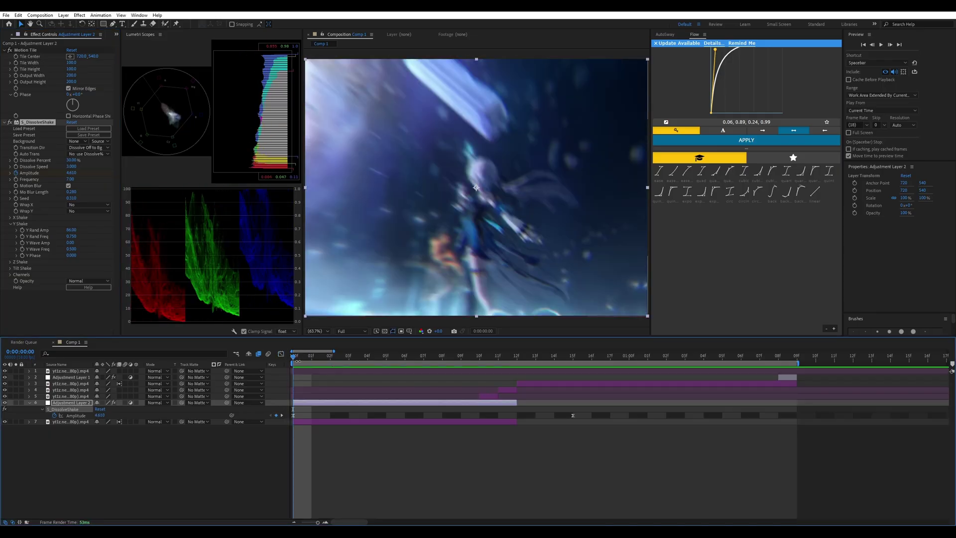
right_click(27, 54)
click(42, 70)
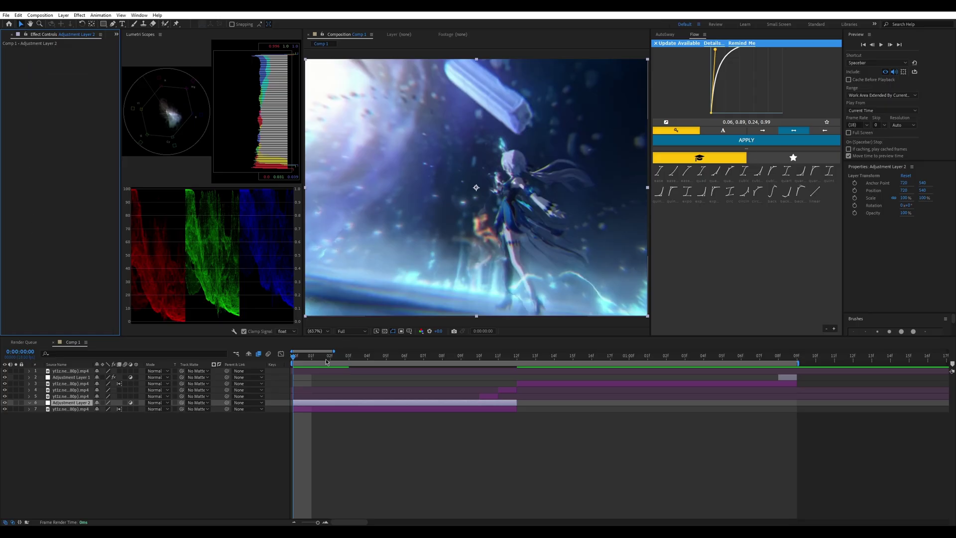
drag(331, 361, 293, 376)
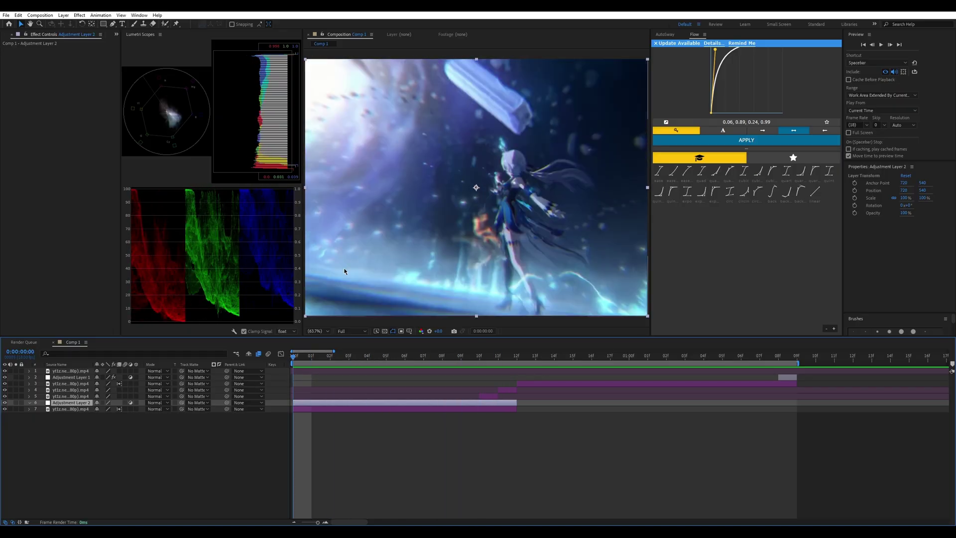
- Undo back to the Frequency 11 shake, reset Tile Center to 720,540, and preview
key(ctrl+z)
key(ctrl+z)
key(ctrl+z)
key(ctrl+z)
key(ctrl+z)
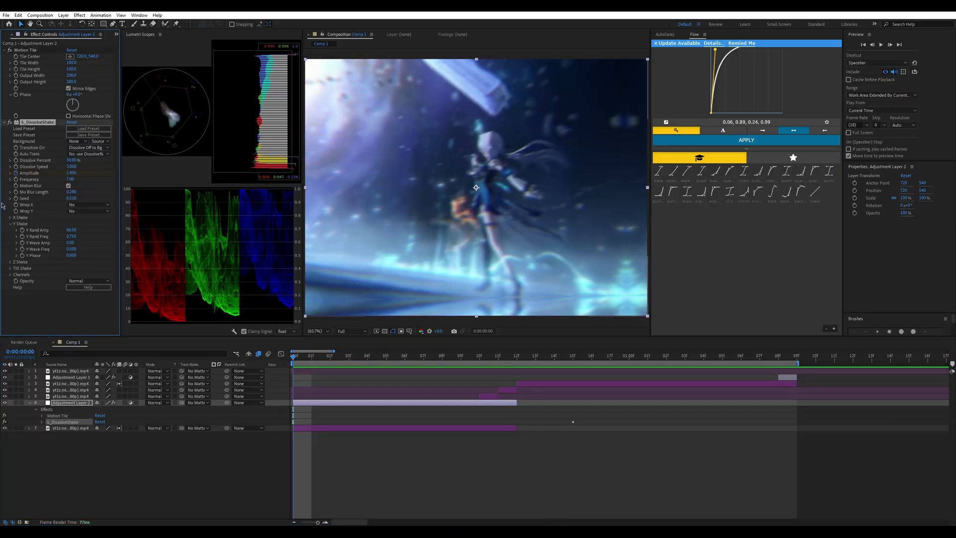
key(ctrl+z)
key(ctrl+z)
key(ctrl+z)
key(ctrl+z)
key(ctrl+z)
key(ctrl+z)
key(ctrl+z)
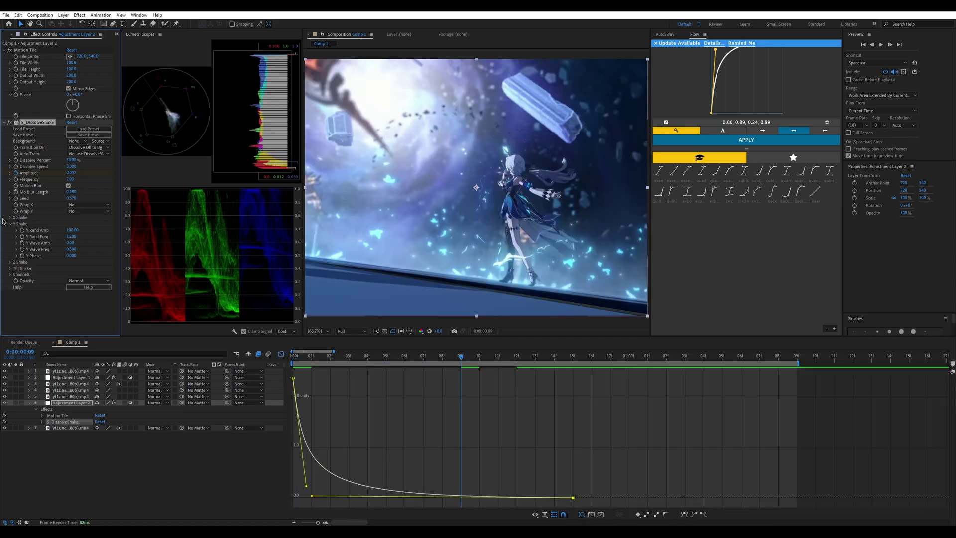
key(Home)
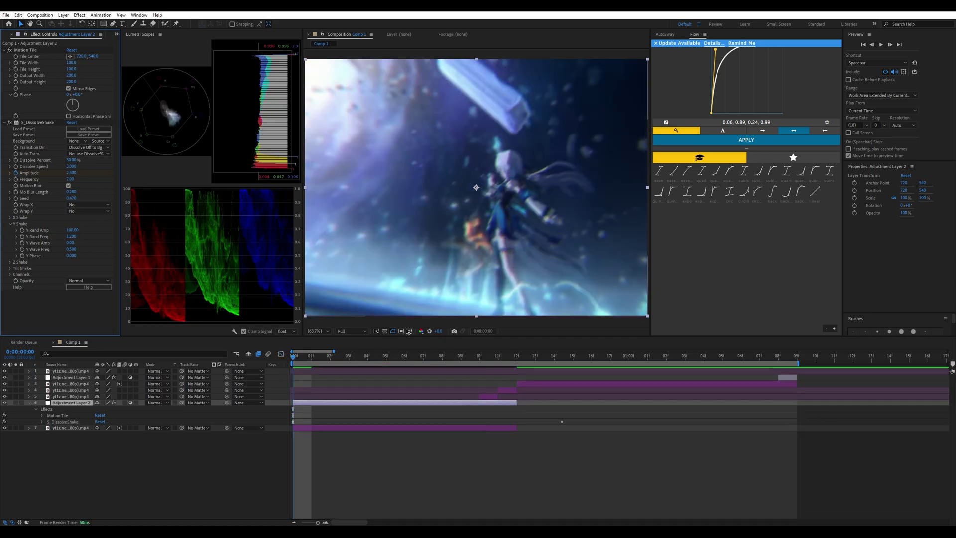
drag(318, 356, 1, 182)
right_click(79, 56)
click(106, 123)
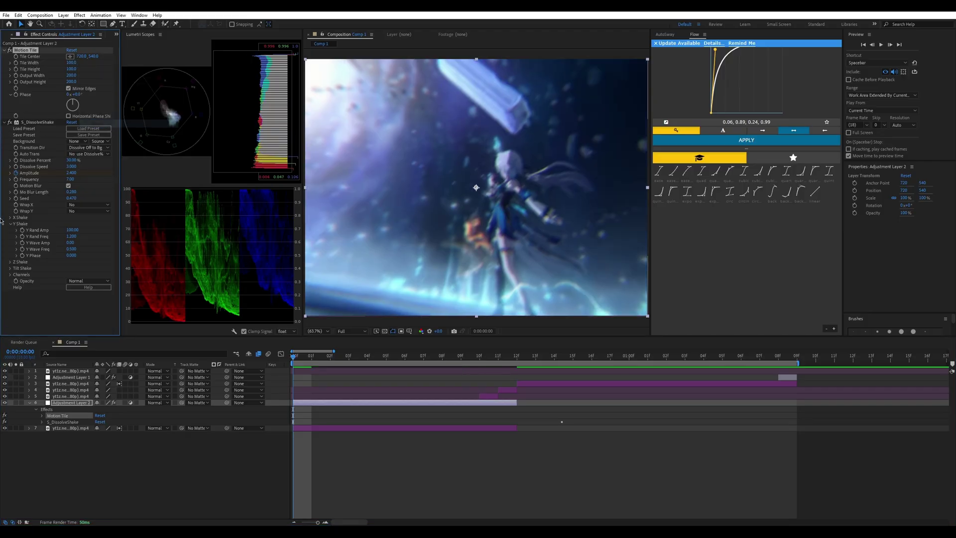
key(space)
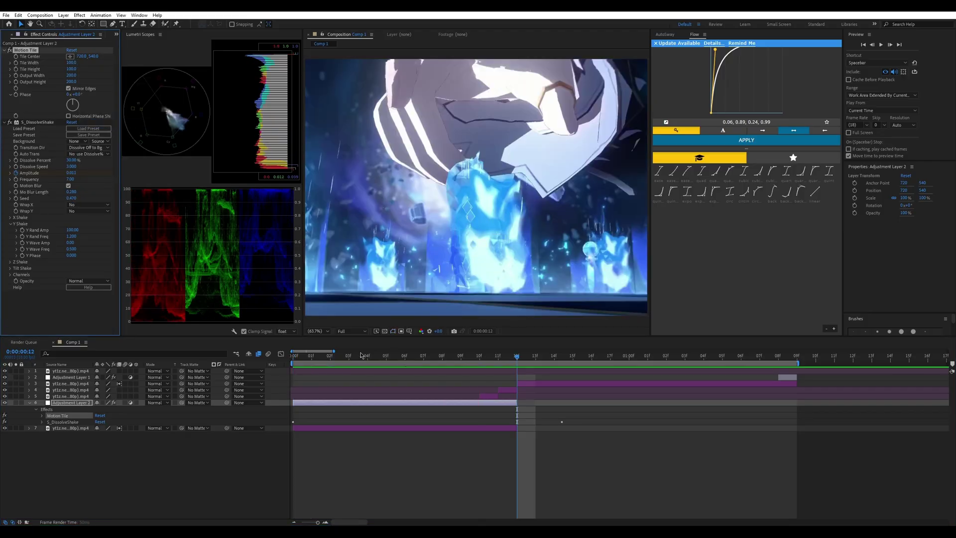
click(282, 354)
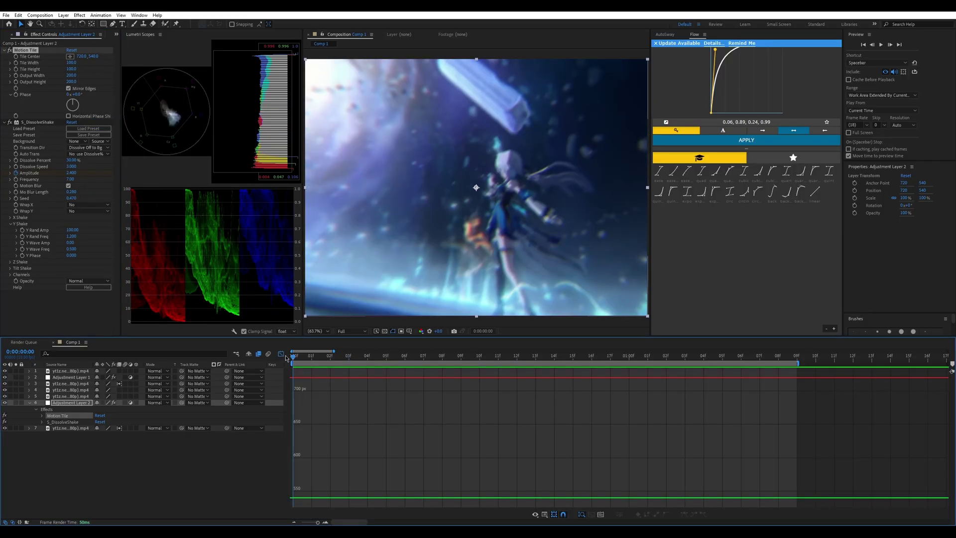
- Show only Adjustment Layer 2's Amplitude keyframes and bring up their value curve
click(282, 354)
key(u)
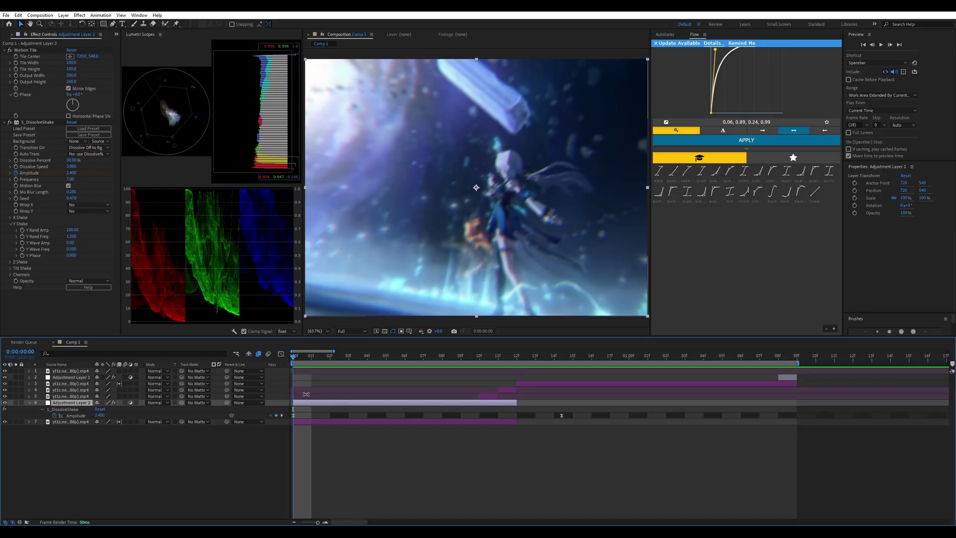
click(293, 417)
click(281, 355)
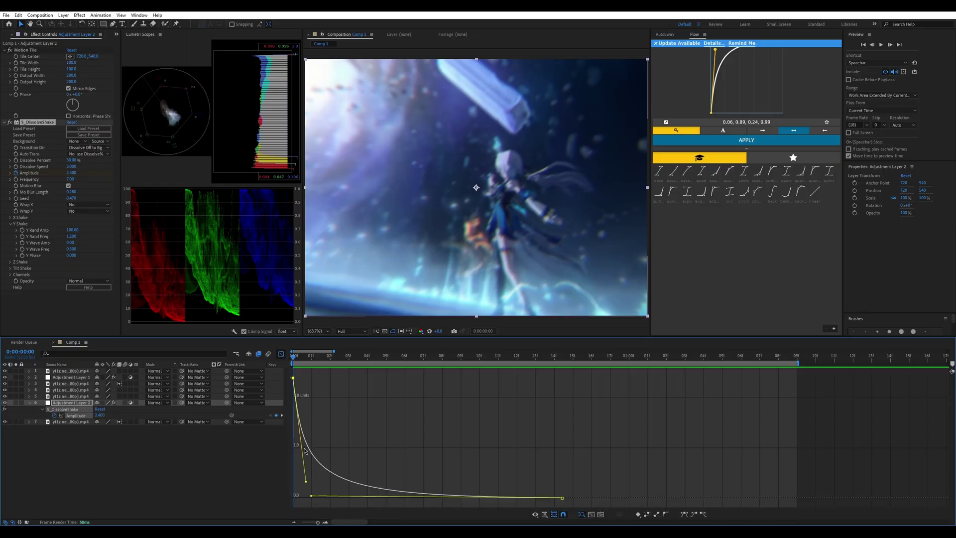
- Lower Z Rand Amp to 68 and Y Rand Amp to about 60, preview, then collapse layer 6
click(10, 262)
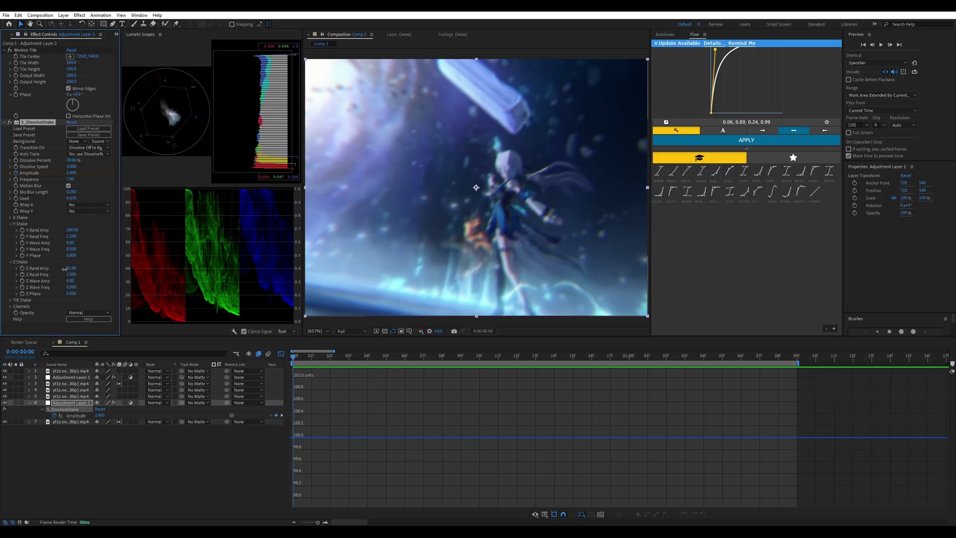
drag(62, 269, 57, 269)
click(72, 237)
drag(71, 230, 59, 233)
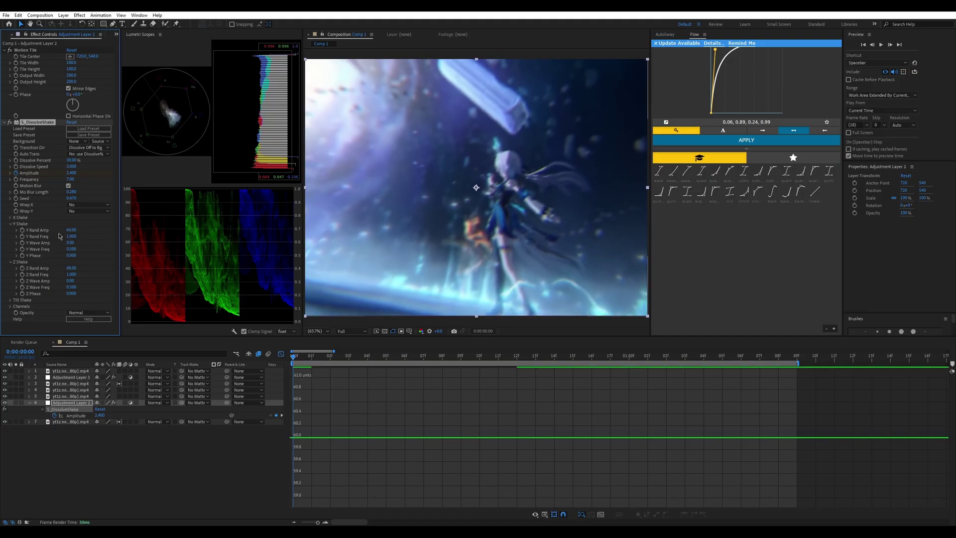
drag(313, 360, 255, 366)
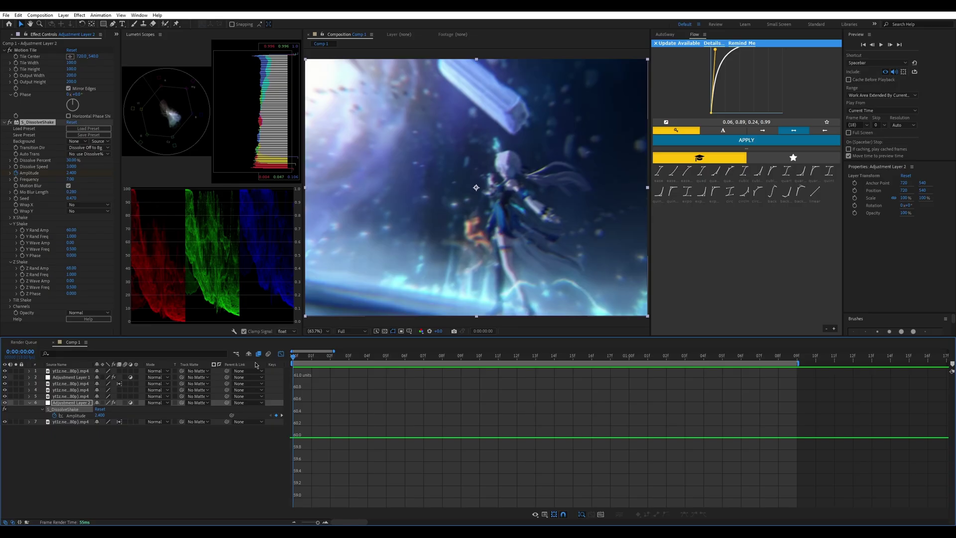
click(29, 403)
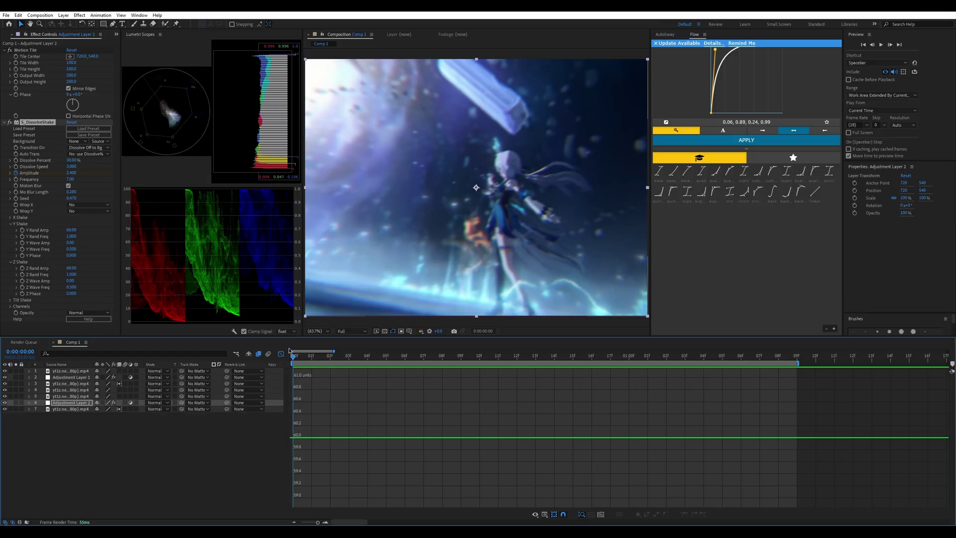
click(281, 354)
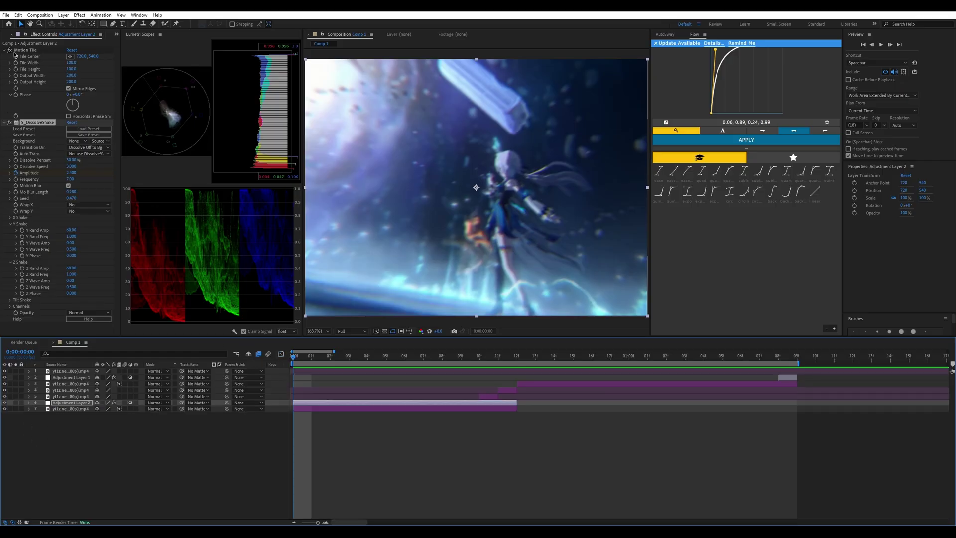
- Cut Motion Tile and S_DissolveShake from Adjustment Layer 2, then scrub frames 02f–09f without the shake
ctrl+click(30, 51)
right_click(29, 51)
click(42, 66)
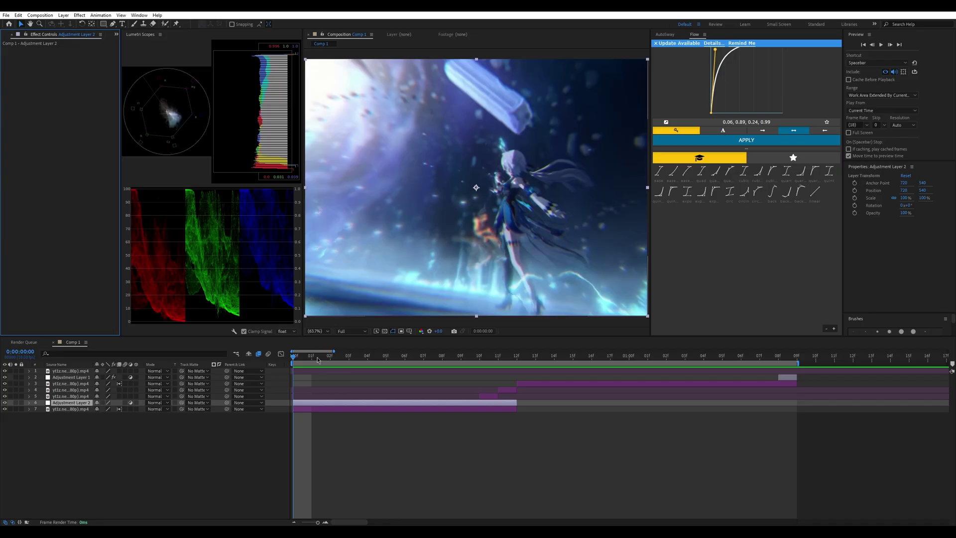
drag(315, 359, 336, 361)
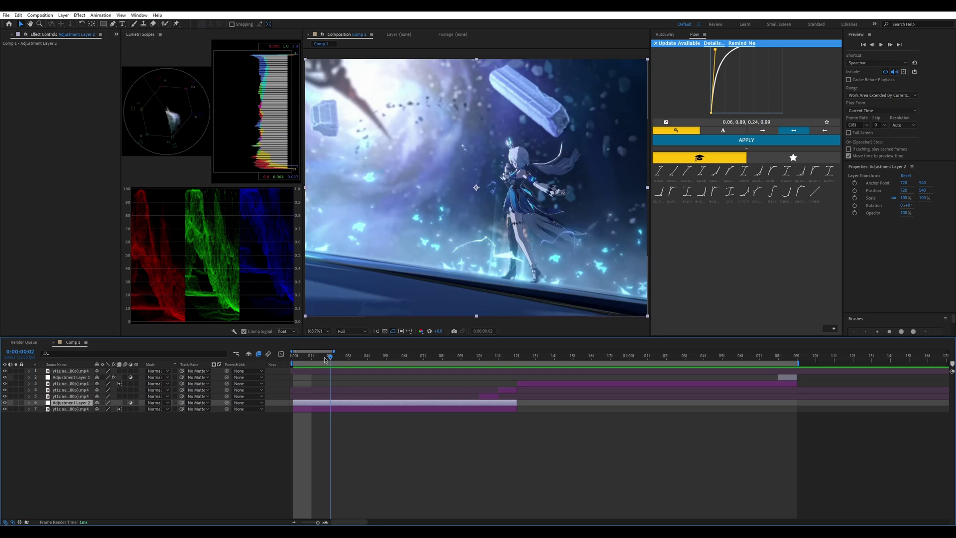
drag(327, 358, 244, 414)
- Paste the shake back and duplicate Adjustment Layer 2 into row 3, running from 12f to the comp end
key(ctrl+v)
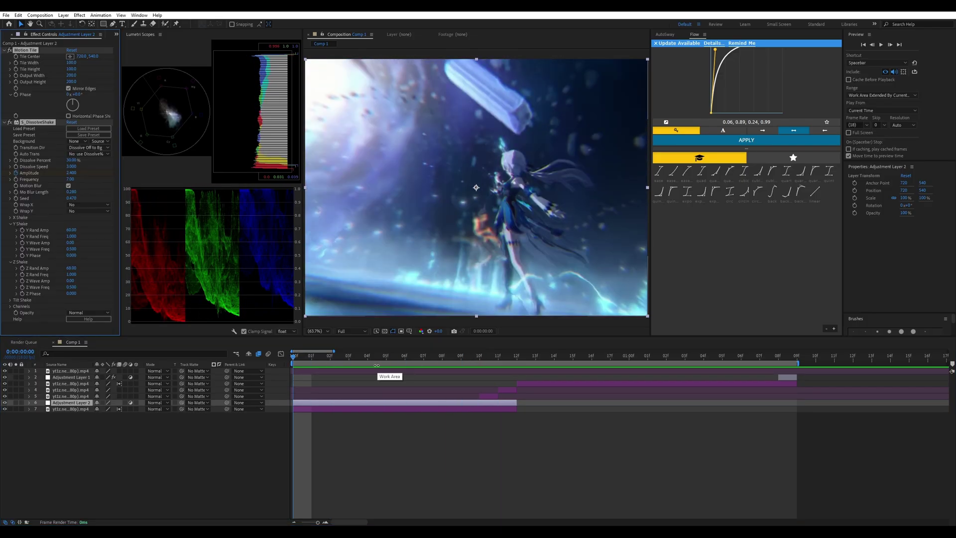
key(ctrl+d)
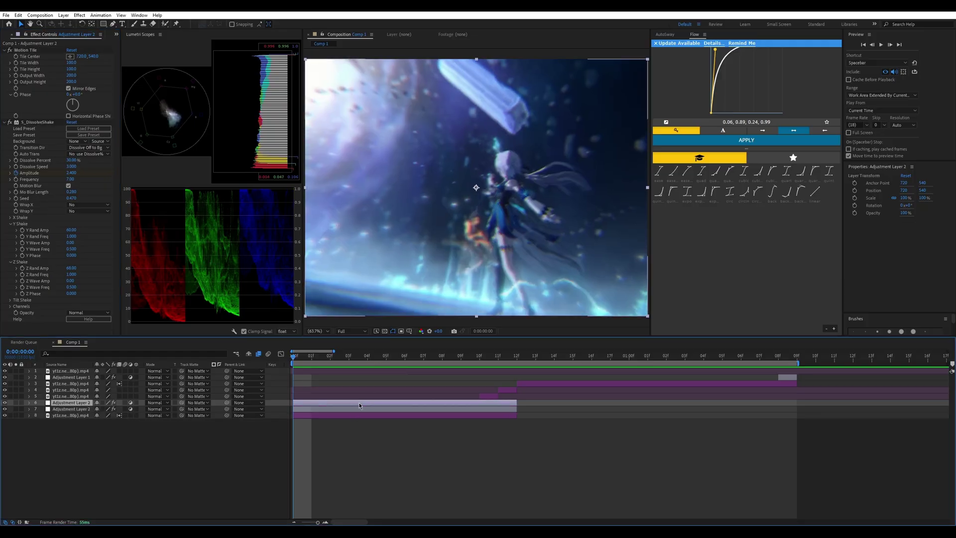
drag(90, 404, 89, 383)
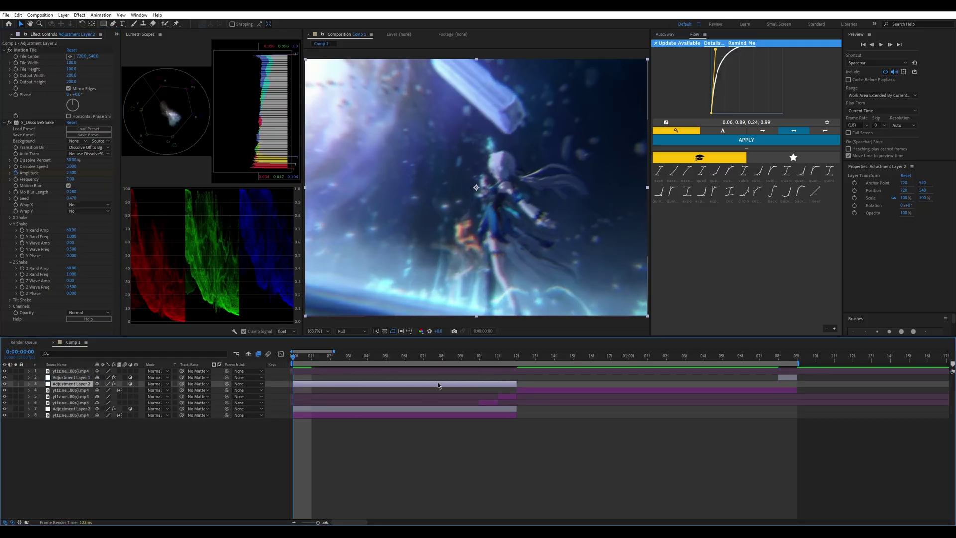
drag(423, 386, 642, 385)
key(u)
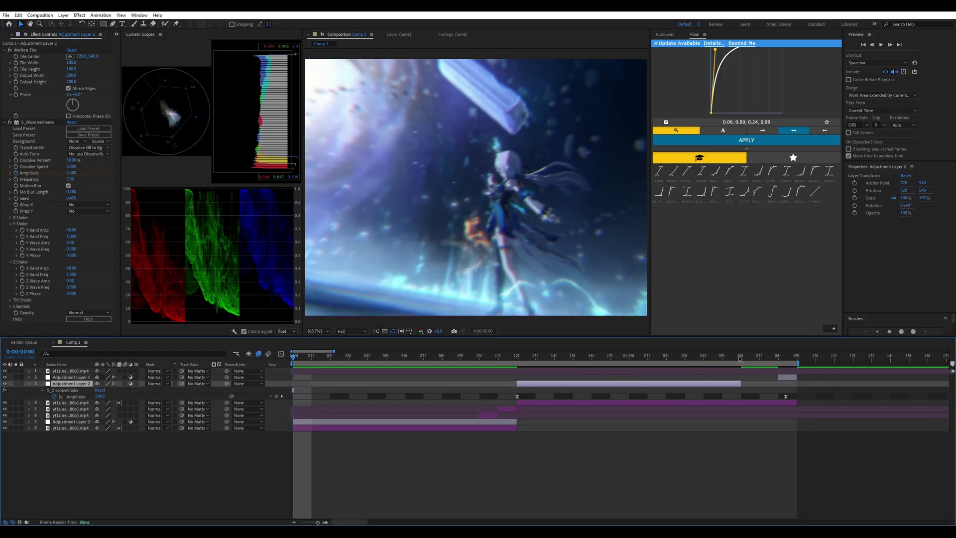
drag(739, 384, 797, 396)
- Check the duplicate's Amplitude decay in the graph view while scrubbing, then collapse and deselect it
click(280, 354)
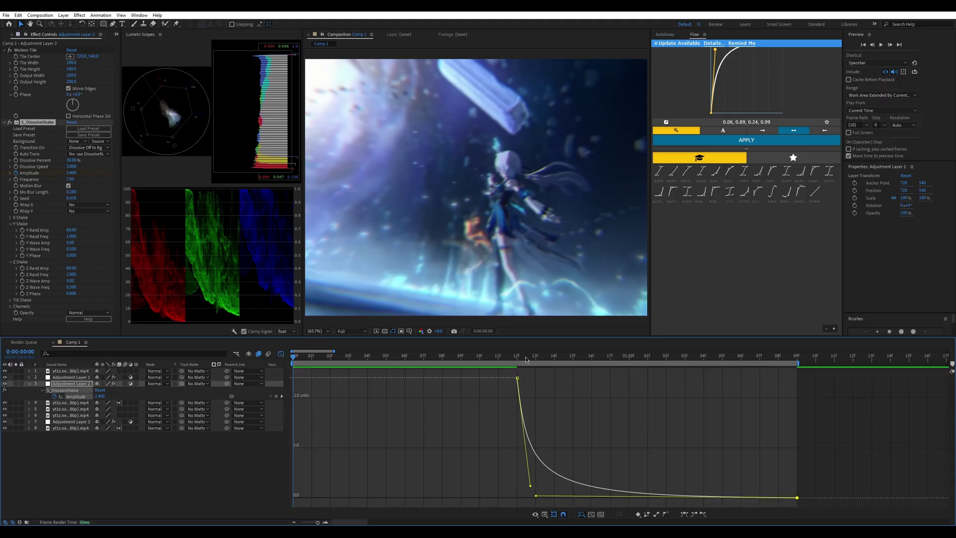
drag(524, 358, 257, 367)
click(281, 354)
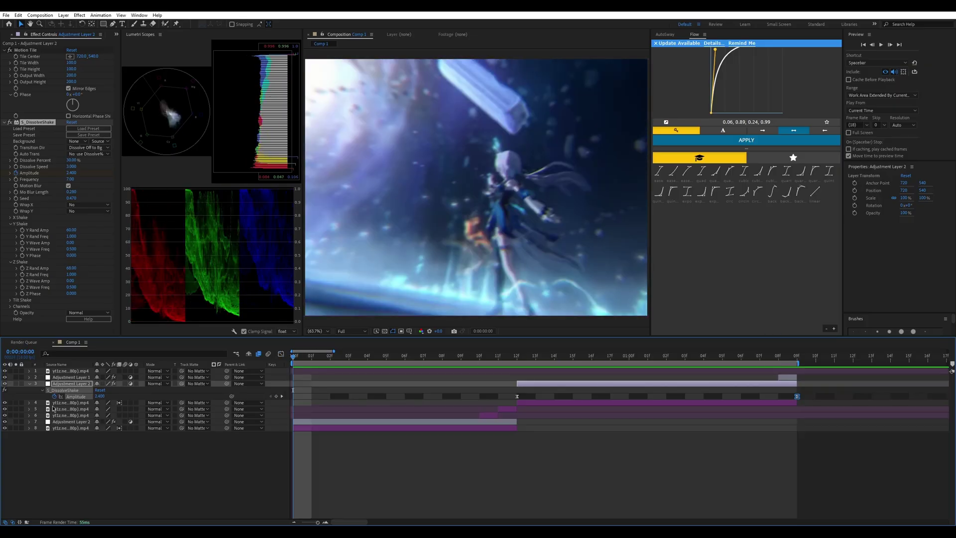
click(29, 384)
click(364, 450)
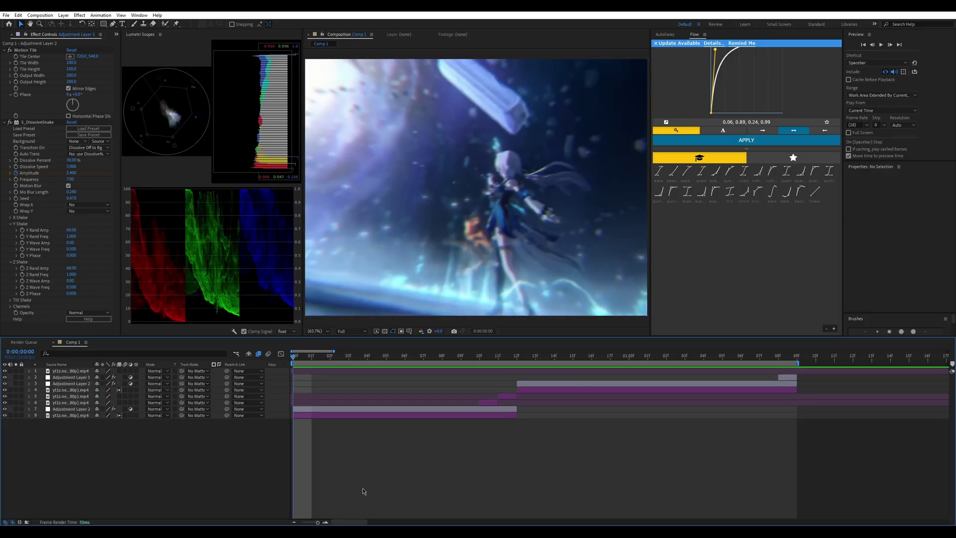
click(338, 415)
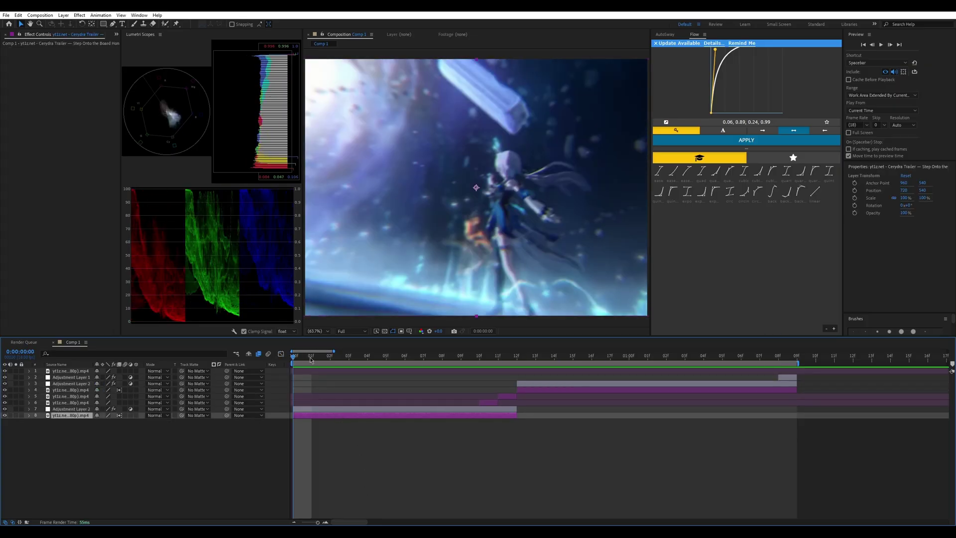
drag(309, 358, 495, 367)
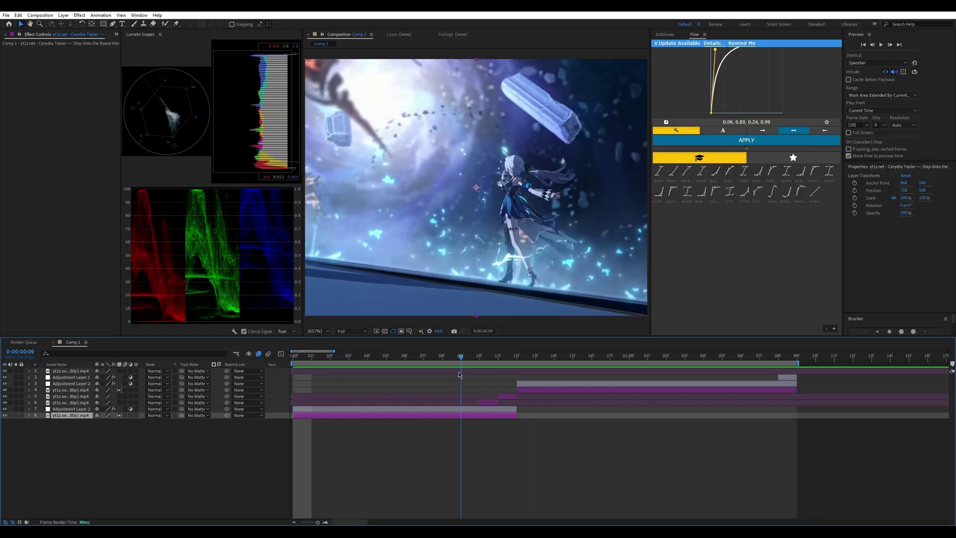
key(Home)
click(396, 451)
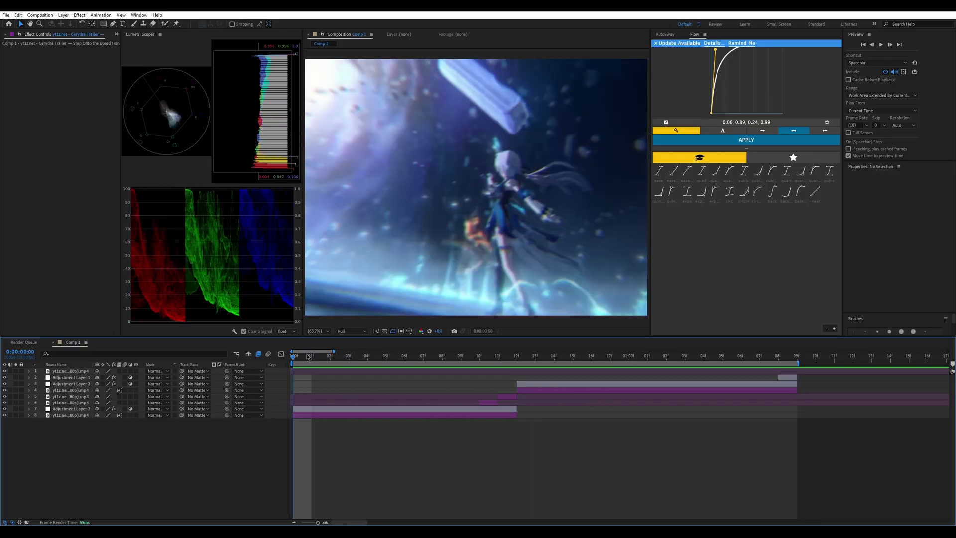
drag(307, 354, 518, 352)
click(489, 403)
click(476, 357)
key(ctrl+z)
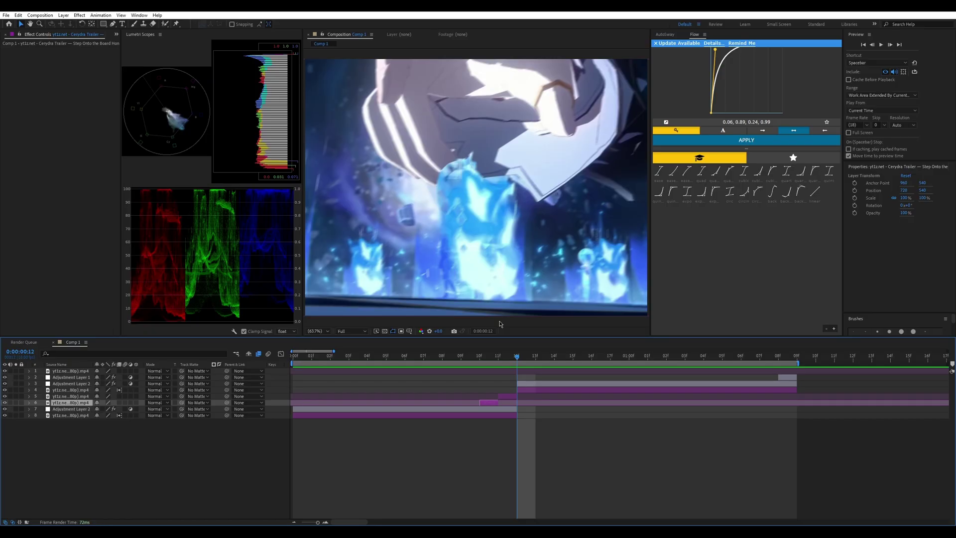
- Add Adjustment Layer 3 above the shake layer and trim it to one frame at 12f
click(528, 384)
key(ctrl+alt+y)
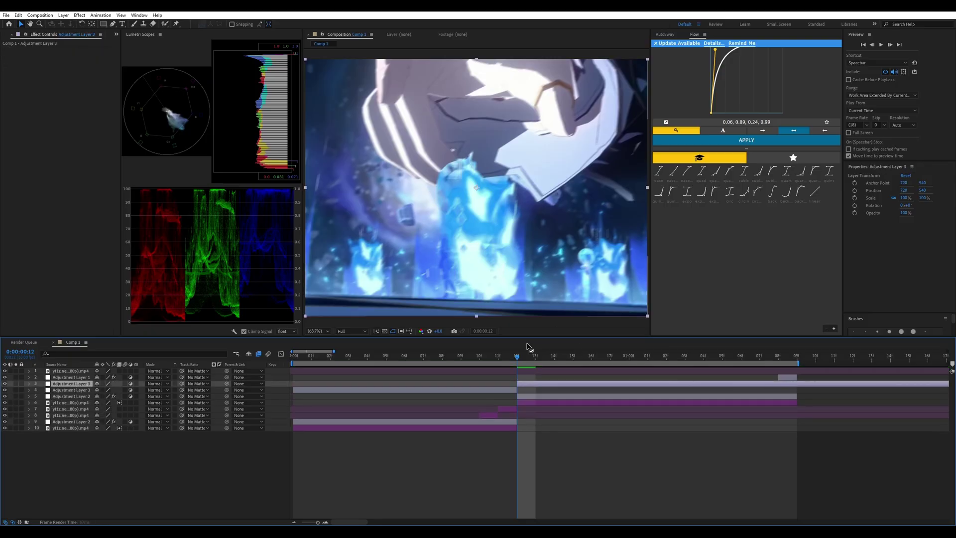
key(ctrl+shift+d)
key(Delete)
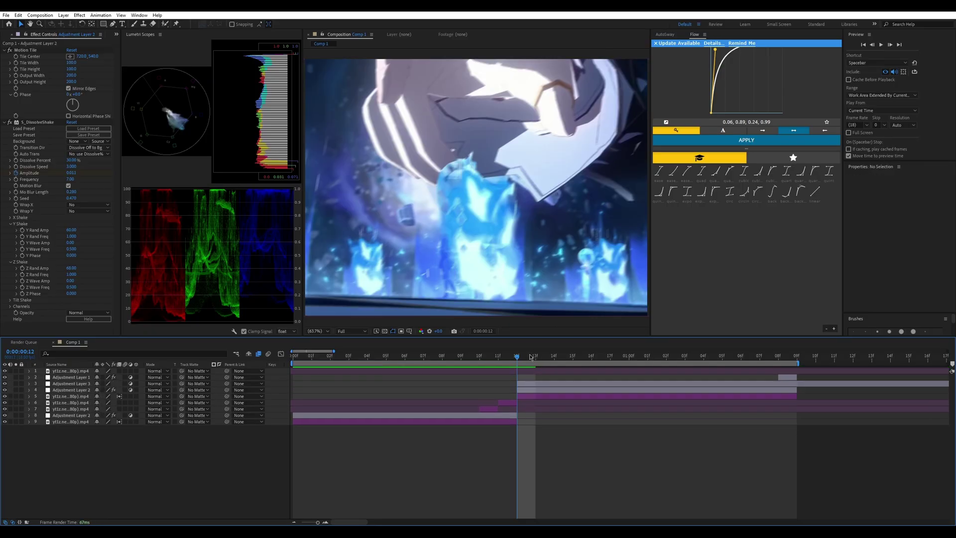
key(Page_Down)
click(542, 383)
key(ctrl+shift+d)
key(Delete)
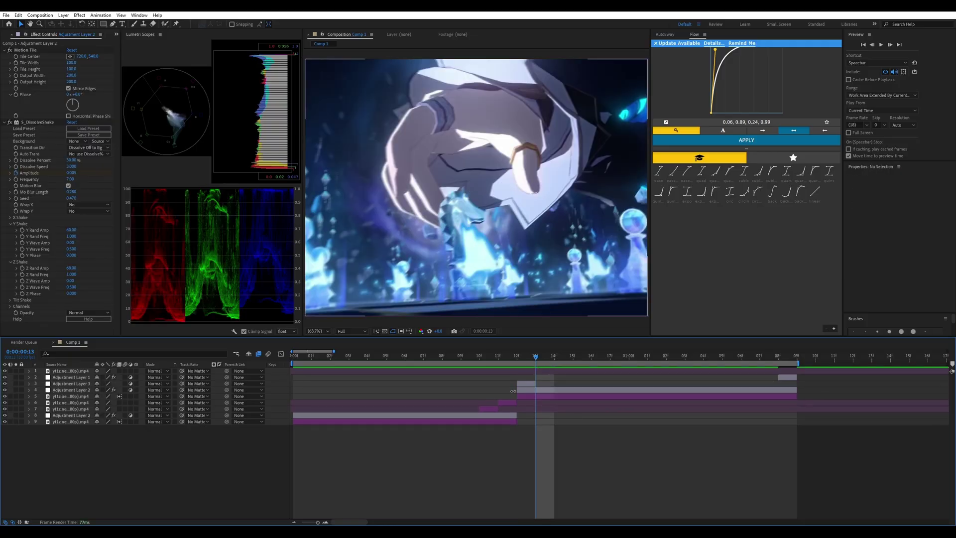
key(Page_Up)
click(525, 384)
- Apply the framer #12 preset to the one-frame layer and preview the flash in context
key(ctrl+space)
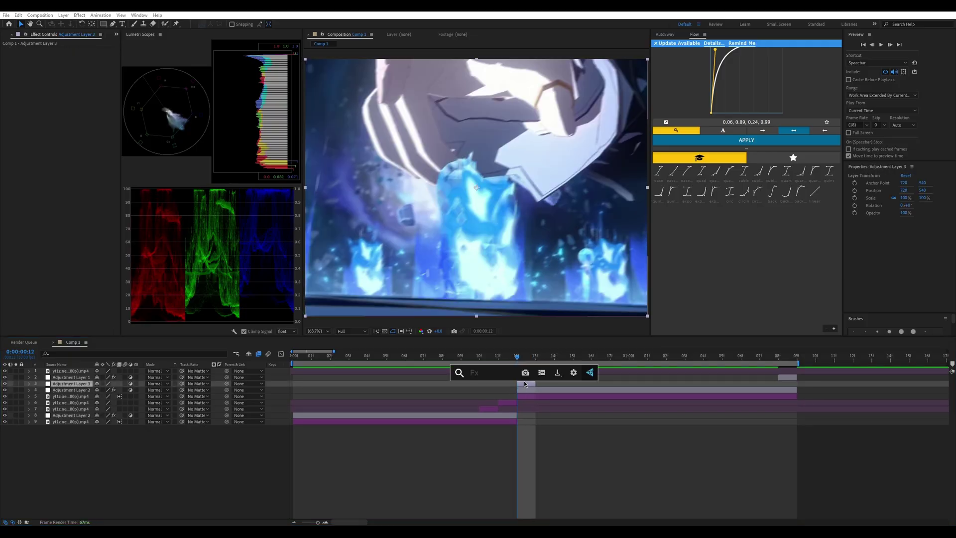
text(fre)
key(BackSpace)
text(amer 5)
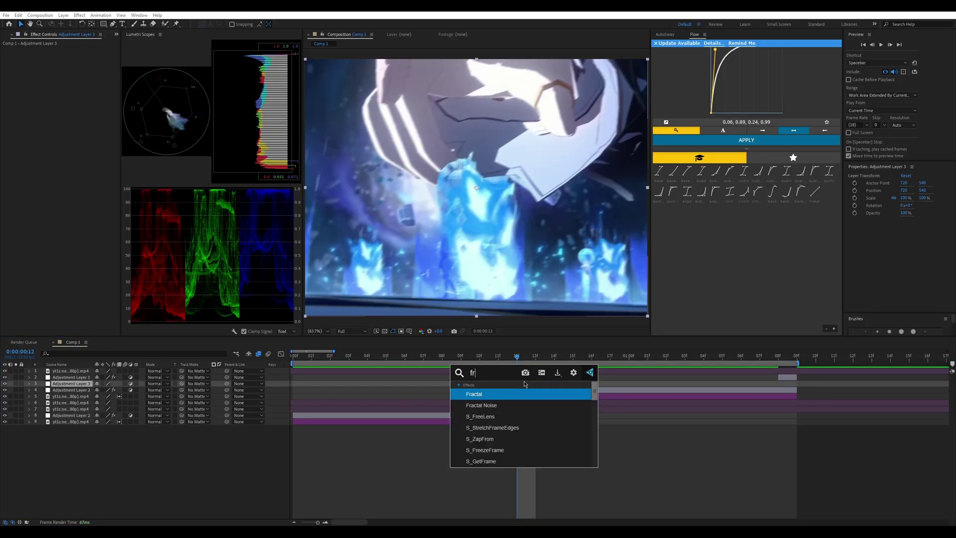
key(BackSpace)
key(BackSpace)
key(Down)
key(Down)
key(Down)
key(Down)
key(Down)
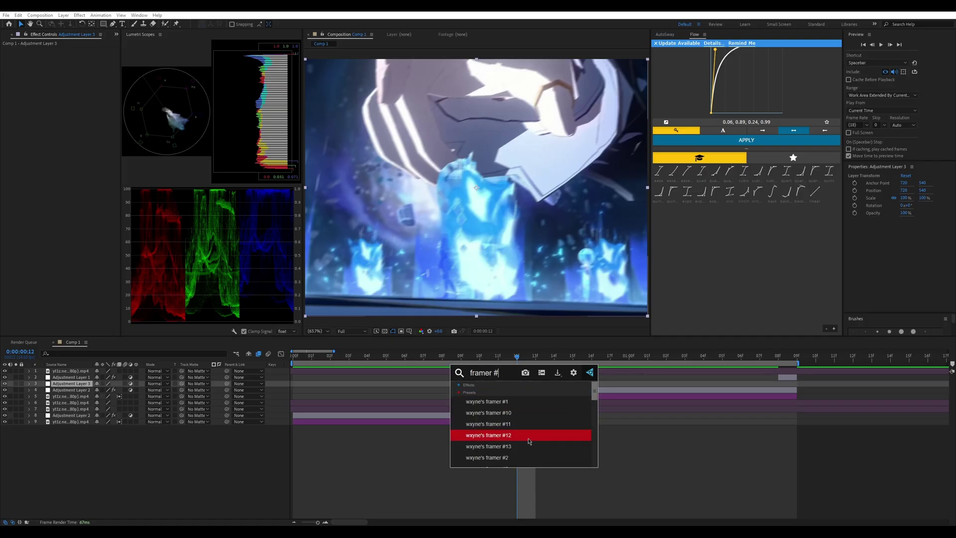
key(Return)
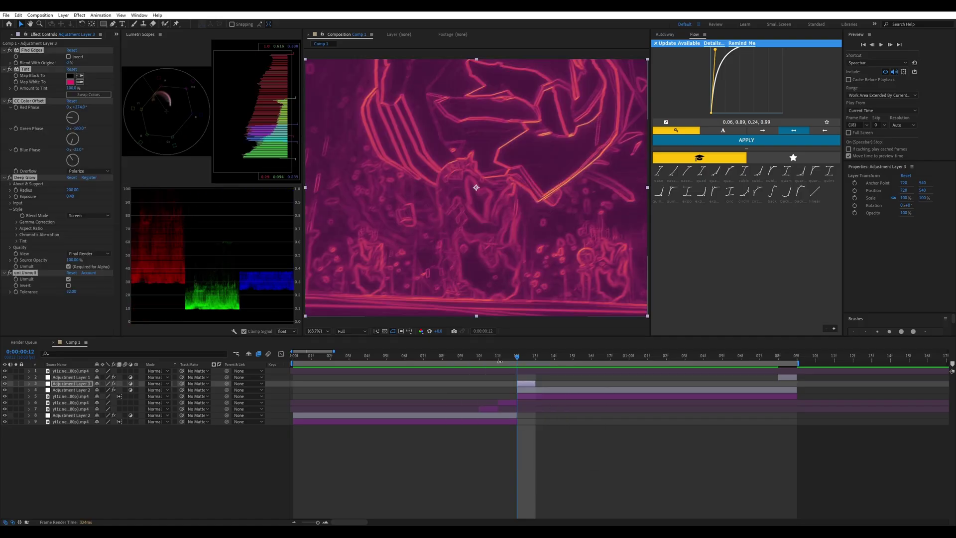
drag(506, 362, 509, 384)
click(424, 357)
key(space)
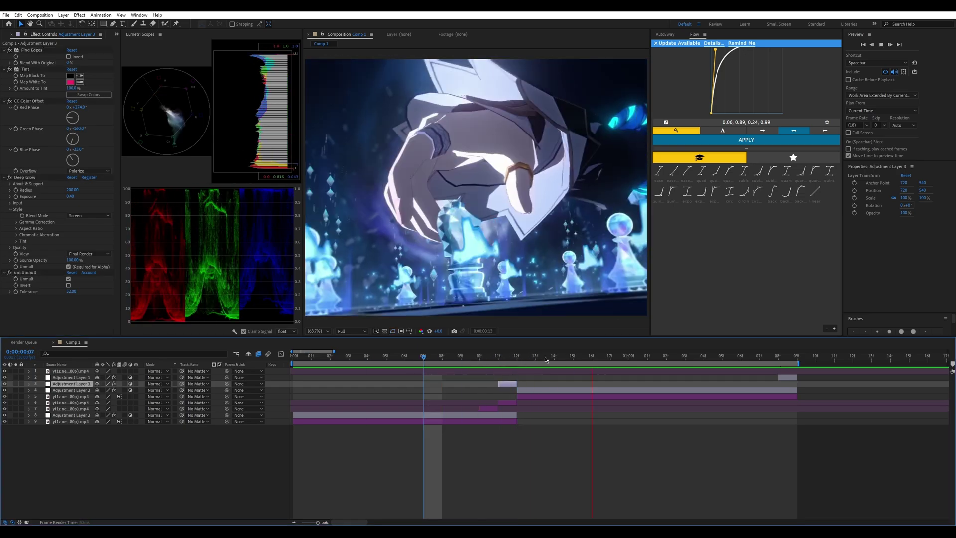
key(space)
click(496, 357)
- Undo framer #12 and apply the framer #6 preset instead
key(ctrl+z)
key(ctrl+z)
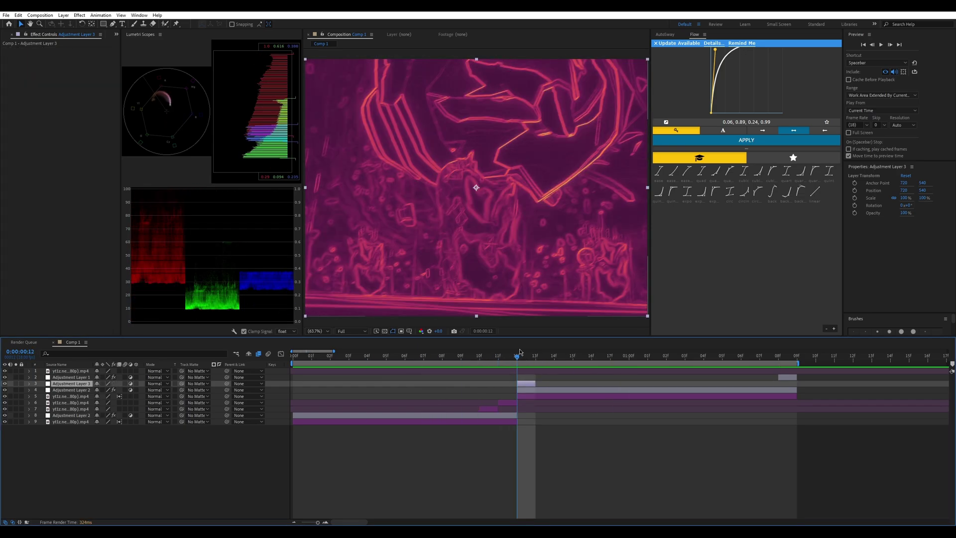
key(ctrl+space)
text(framer)
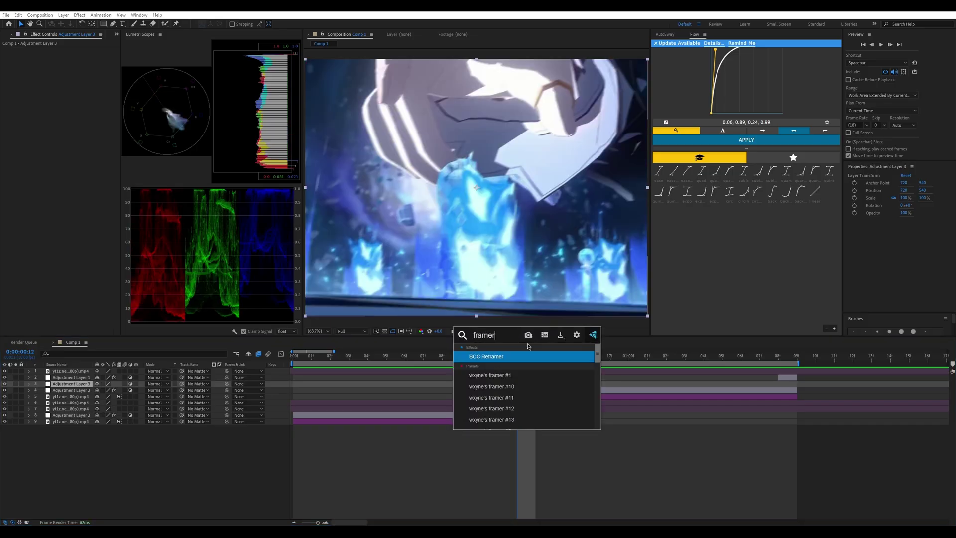
scroll(511, 420, down, 3)
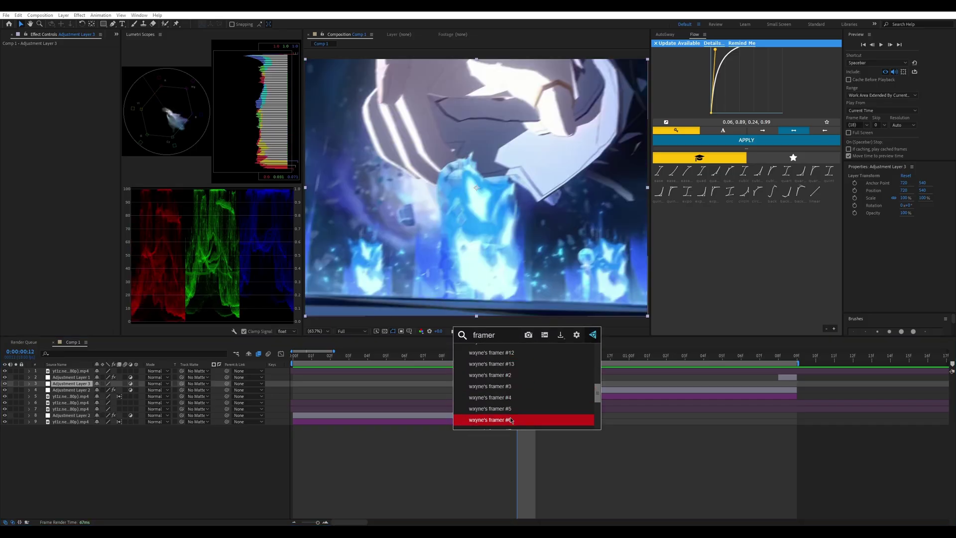
click(512, 420)
- Swap framer #6 for the framer #7 halftone preset and preview up to frame 11
key(ctrl+z)
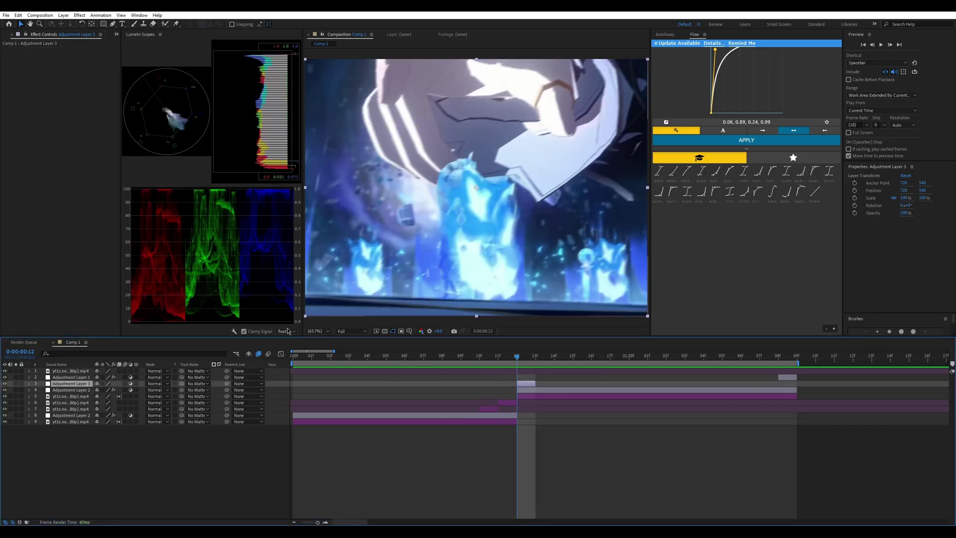
key(ctrl+space)
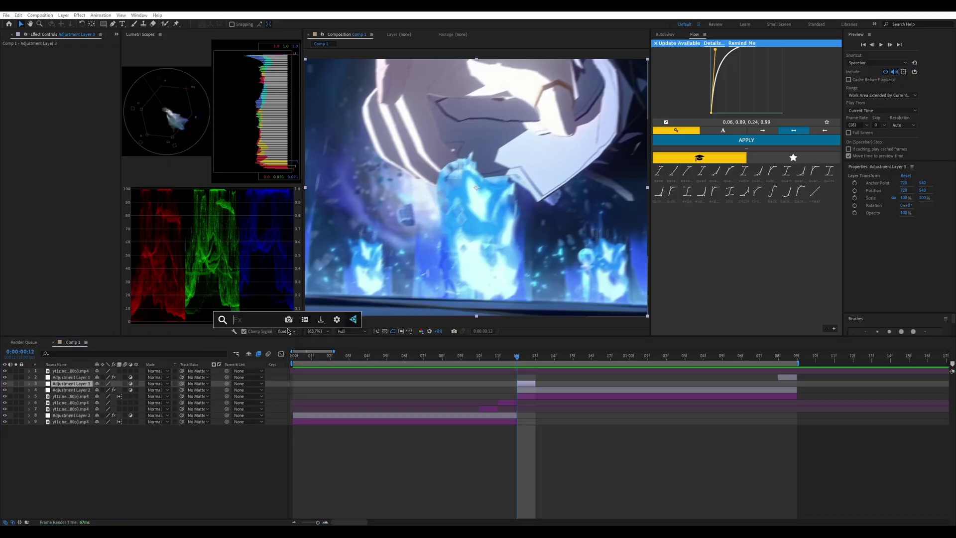
text(framer)
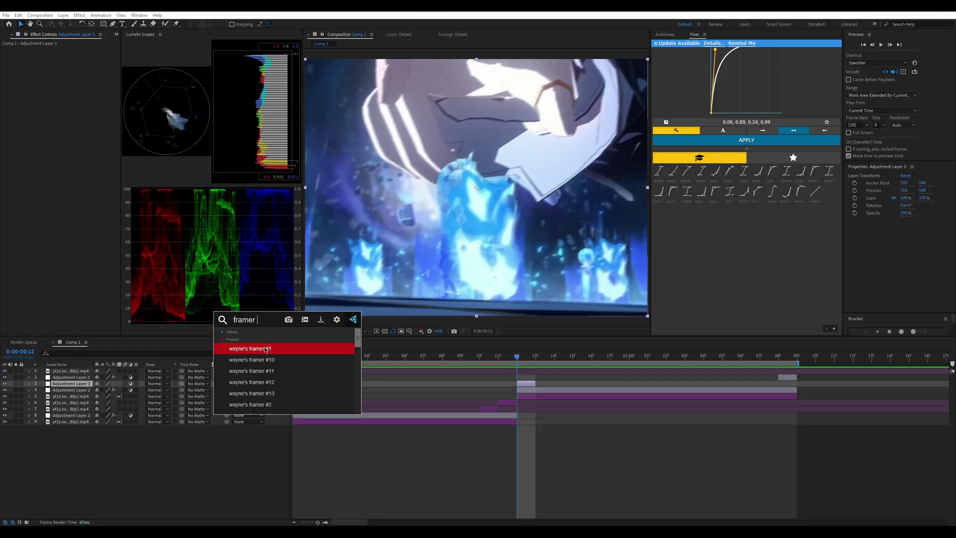
scroll(266, 354, down, 3)
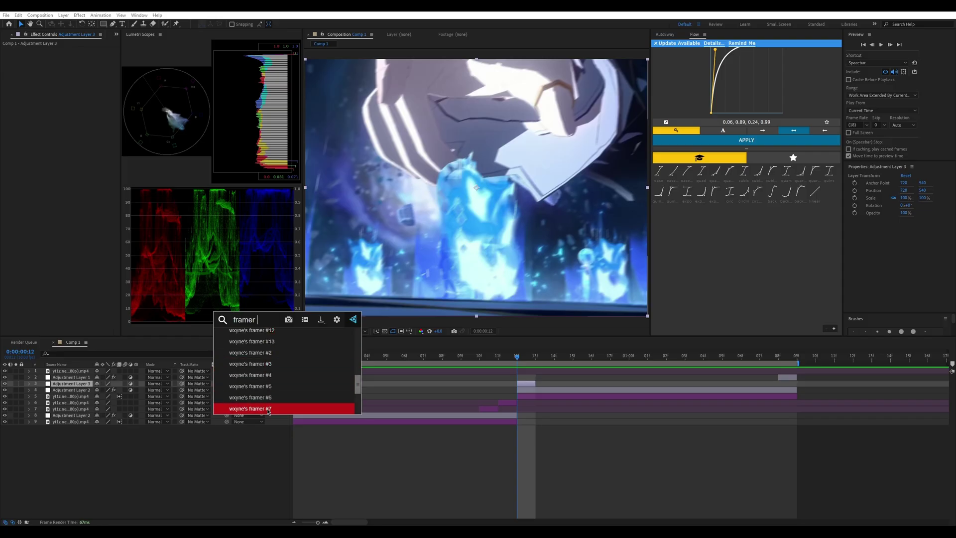
click(267, 409)
key(space)
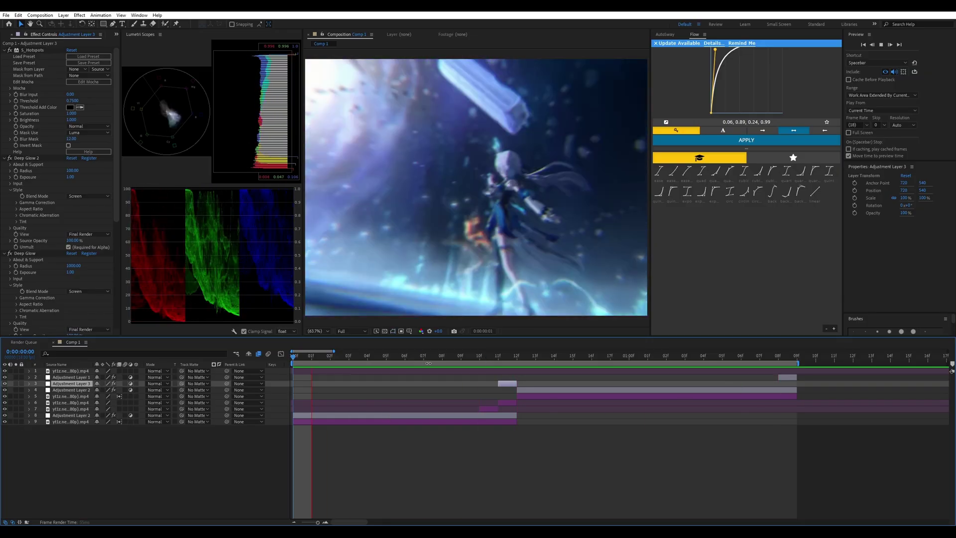
click(499, 356)
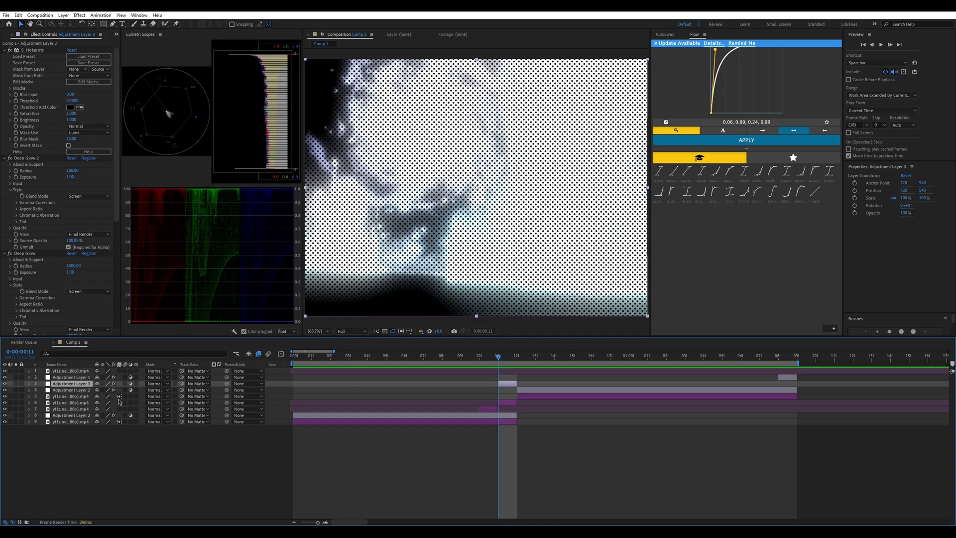
- Move Adjustment Layer 3 down to fifth in the layer stack and replay the preview
key(ctrl+[)
key(ctrl+[)
key(space)
drag(787, 362, 498, 382)
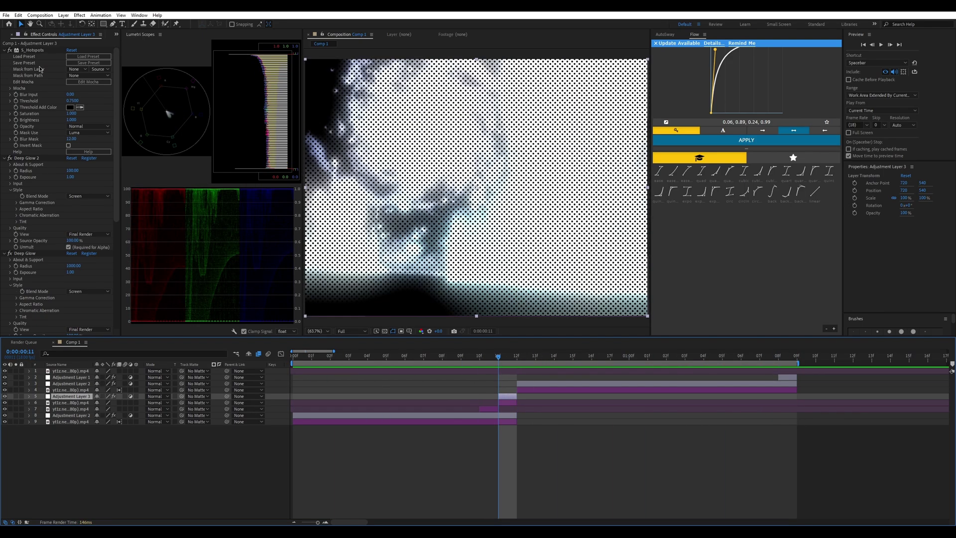
scroll(30, 225, down, 6)
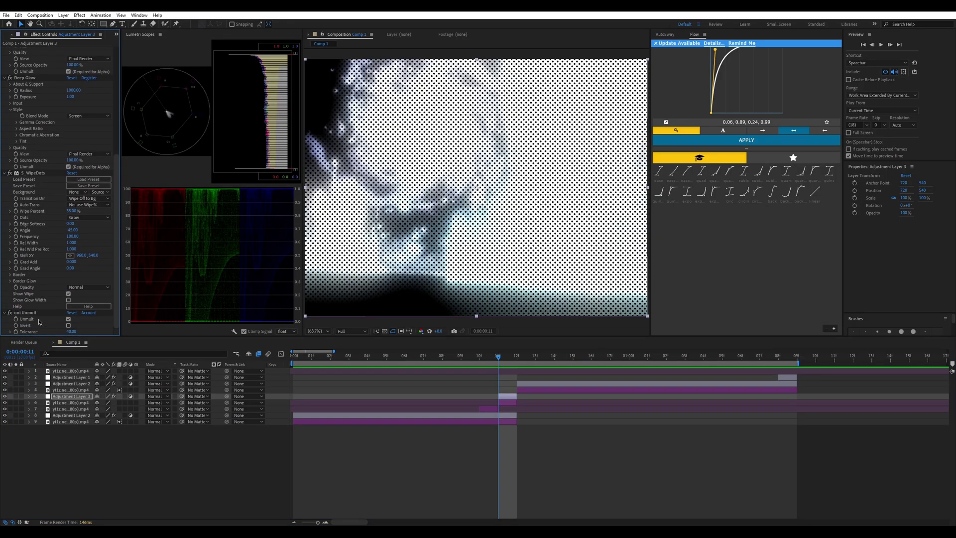
right_click(31, 313)
- Remove all effects from Adjustment Layer 3 and apply Tint
click(46, 319)
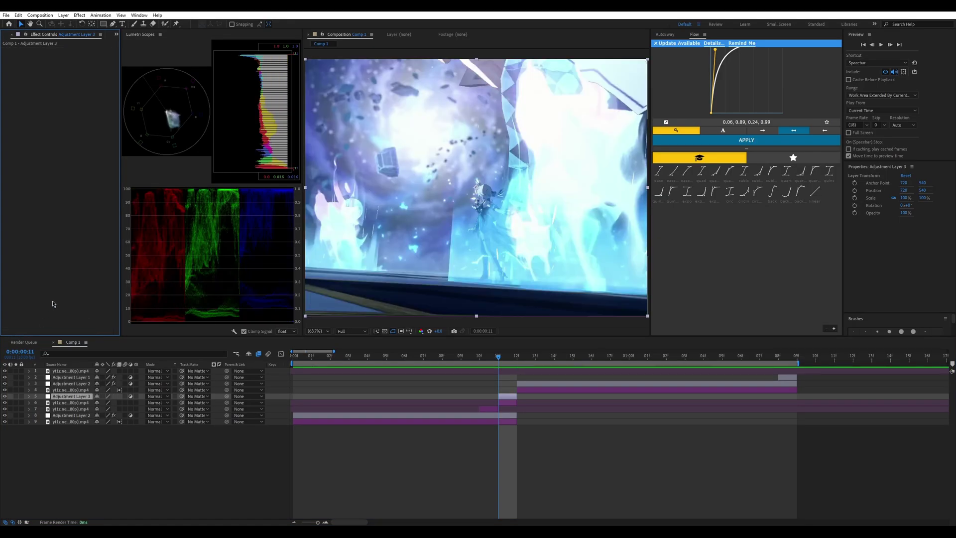
key(ctrl+space)
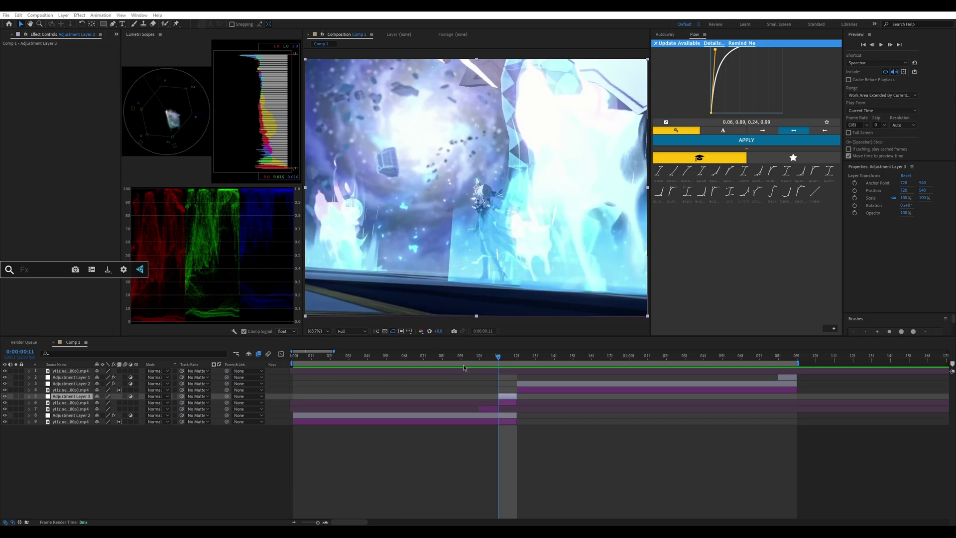
click(505, 397)
key(ctrl+space)
text(tint)
key(Return)
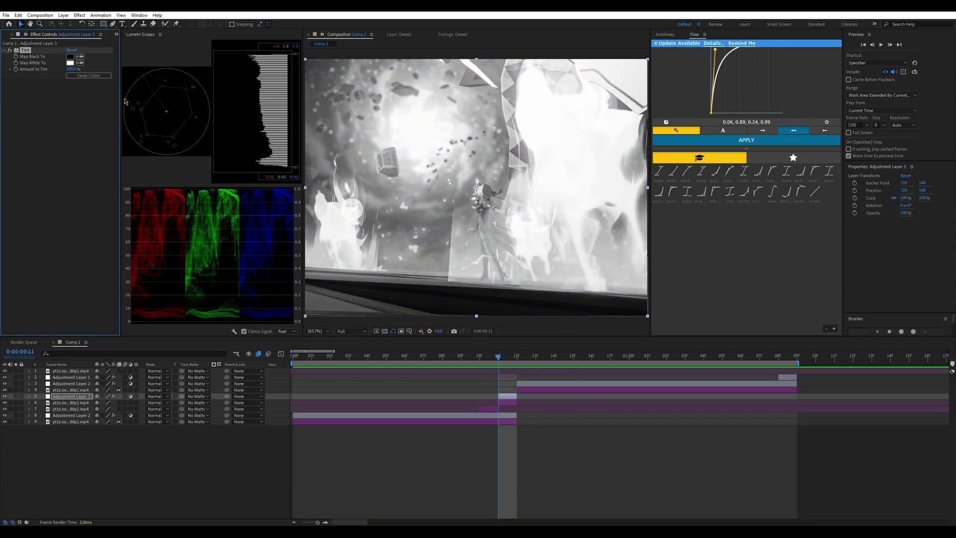
- Try swapping the Tint's black and white colours, scrub the frames, then swap them back
click(93, 76)
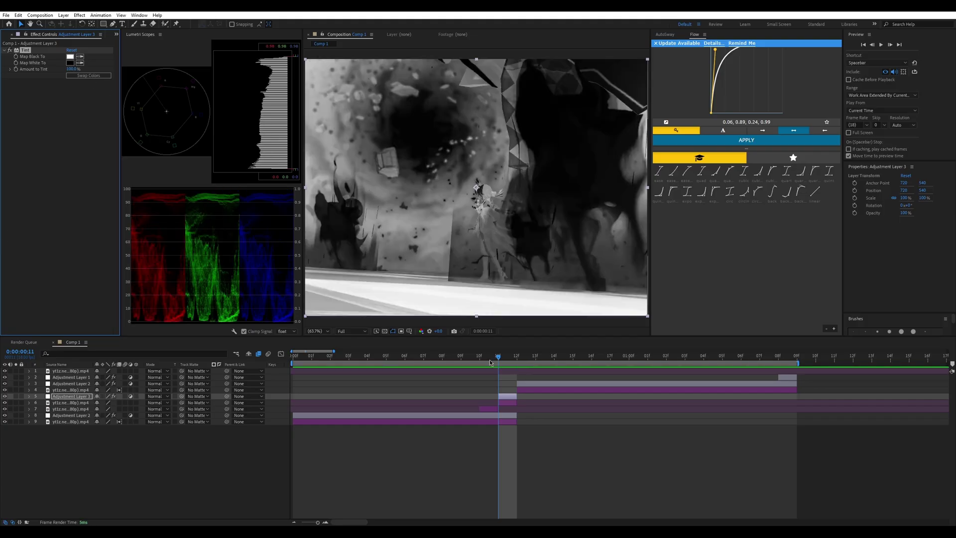
drag(488, 359, 518, 351)
click(80, 76)
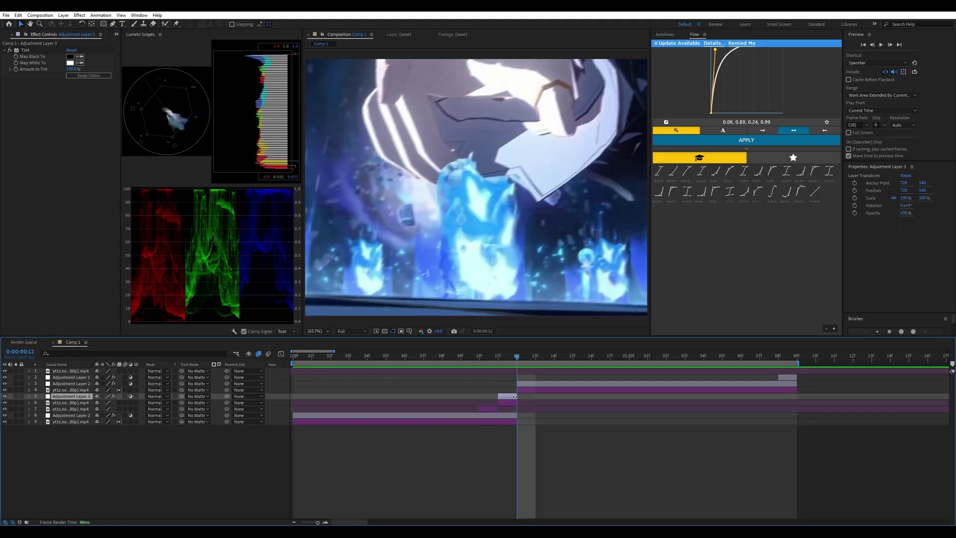
- Duplicate Adjustment Layer 3 into row 7 and lower its Amount to Tint
key(ctrl+d)
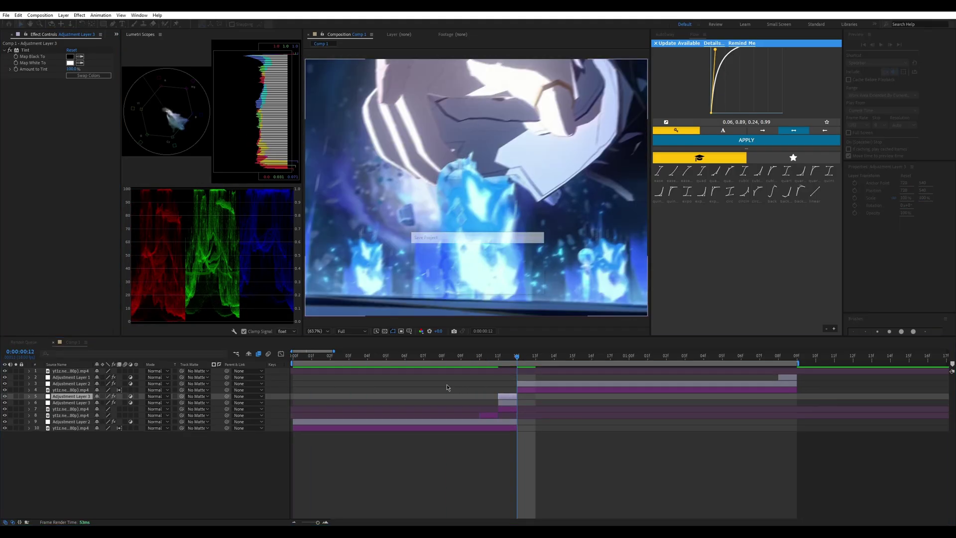
click(474, 354)
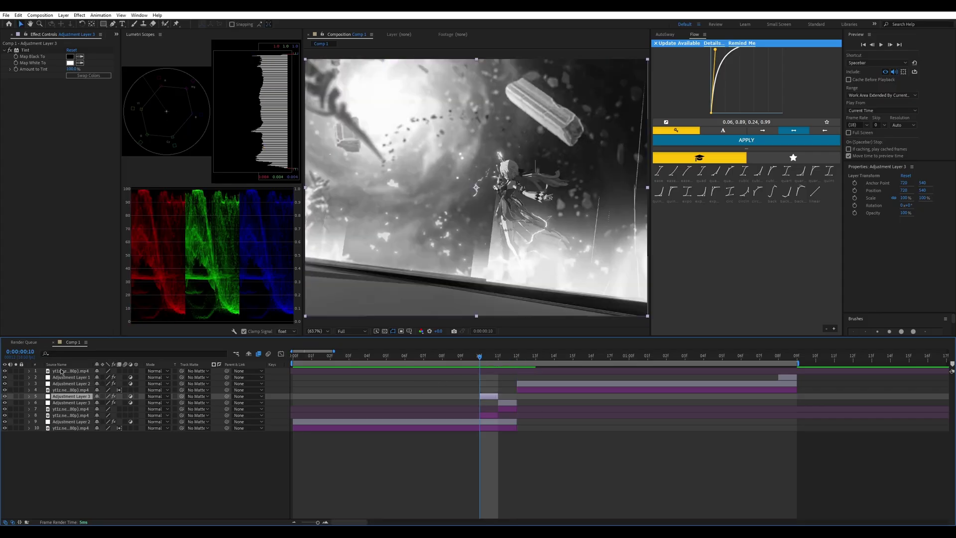
drag(71, 396, 71, 411)
drag(72, 69, 51, 70)
- Add S_Hotspots (Threshold 0.61) and Deep Glow (Radius 160, Exposure 0.55) to the layer
key(ctrl+space)
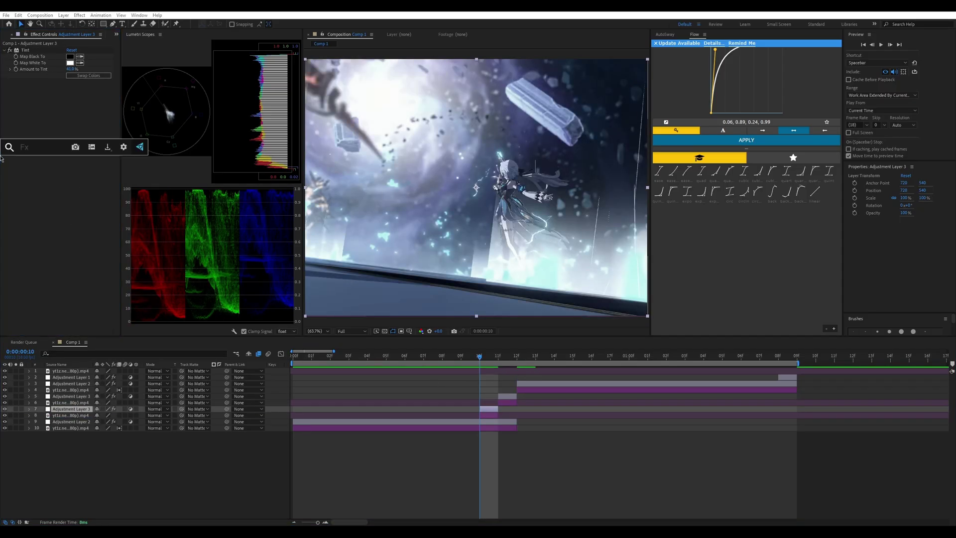
text(hot)
key(Return)
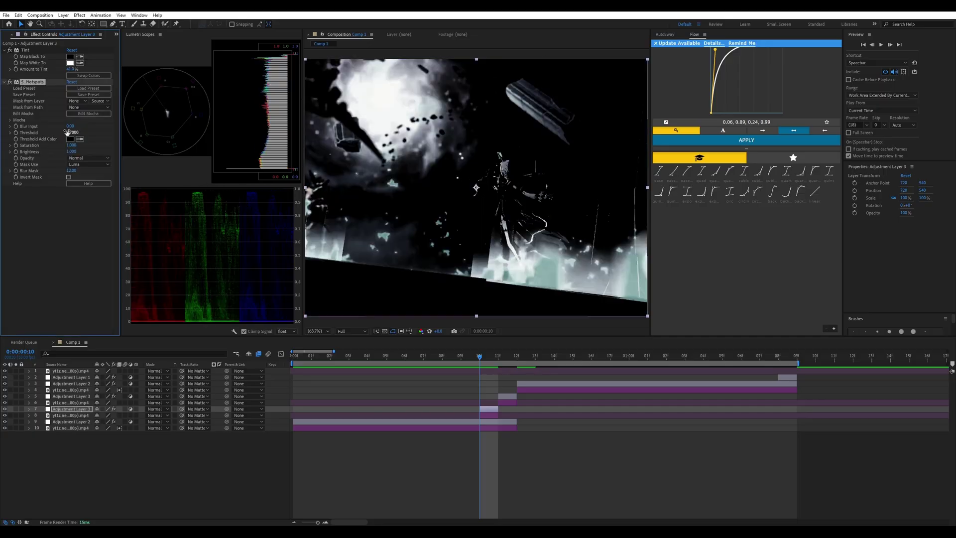
drag(73, 132, 40, 138)
key(ctrl+space)
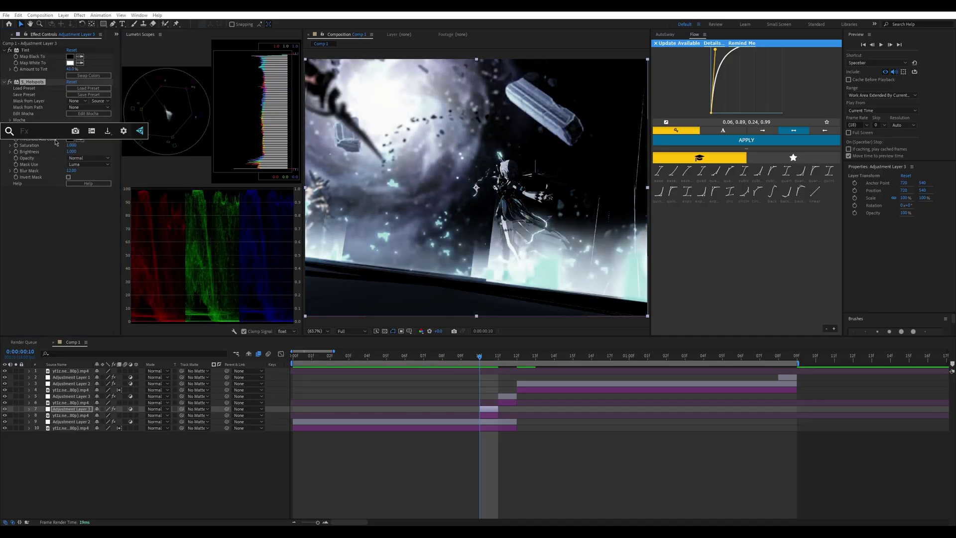
text(d)
key(Return)
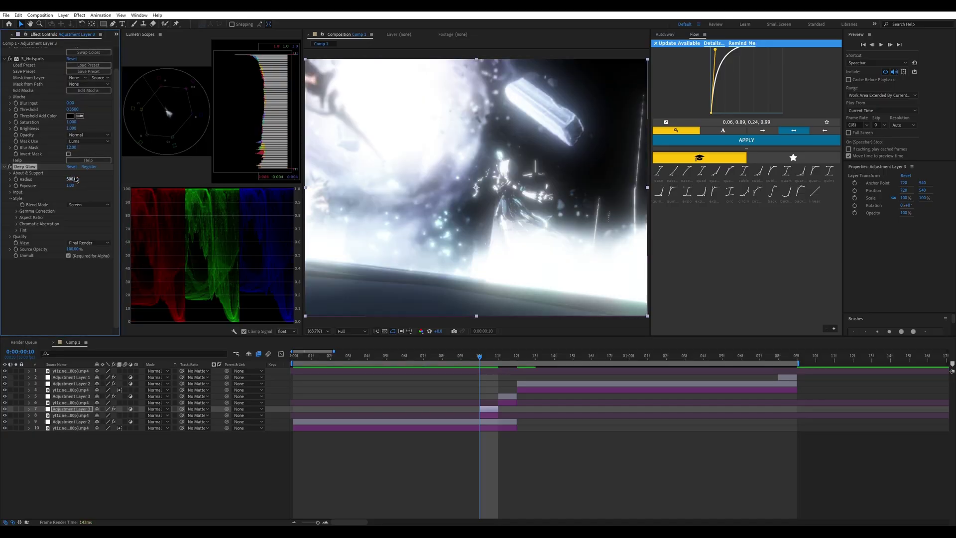
drag(73, 179, 53, 185)
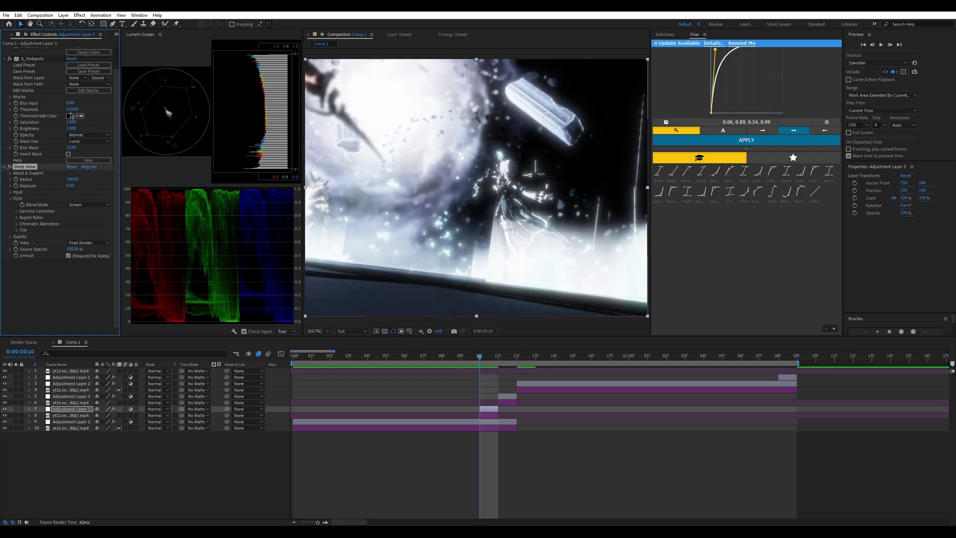
drag(73, 109, 86, 110)
click(64, 285)
- Shift Adjustment Layer 3 two frames later, raise it in the stack, and review frames to one second
mouse_move(496, 361)
mouse_down()
mouse_move(367, 356)
mouse_move(493, 355)
mouse_move(433, 350)
mouse_move(482, 355)
mouse_up()
click(505, 402)
drag(488, 411, 528, 408)
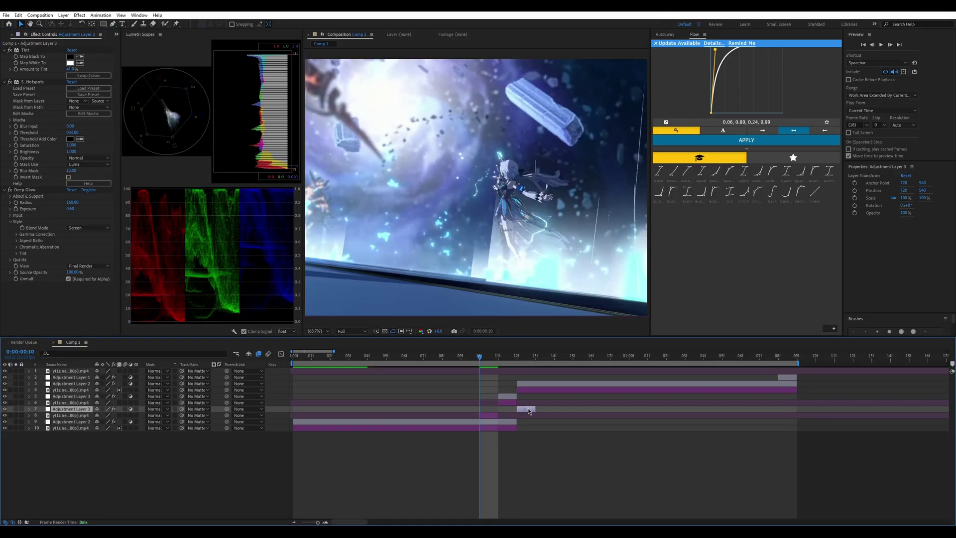
drag(86, 410, 72, 384)
click(517, 357)
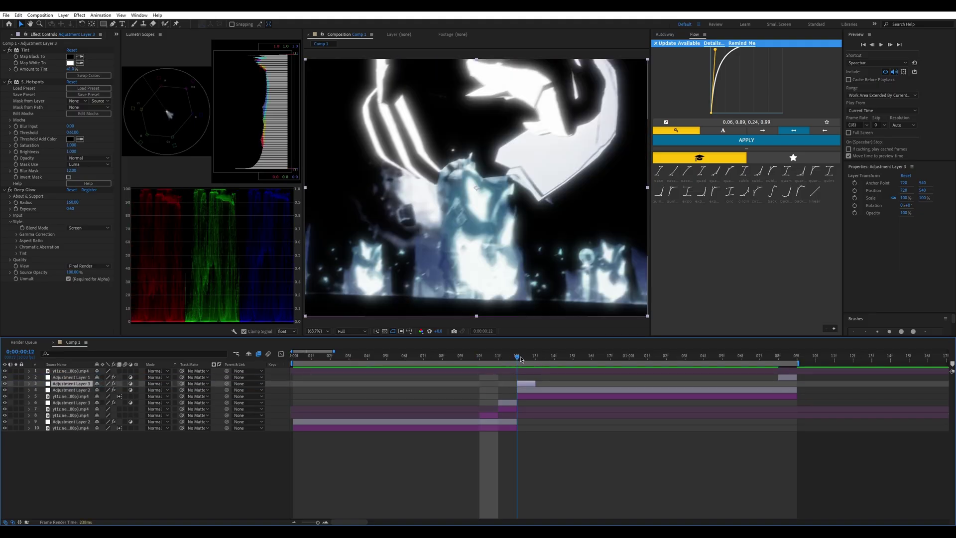
mouse_move(513, 357)
mouse_down()
mouse_move(438, 357)
mouse_move(629, 348)
mouse_move(321, 356)
mouse_move(592, 350)
mouse_move(483, 355)
mouse_move(533, 355)
mouse_move(515, 355)
mouse_up()
- Cut the Tint, S_Hotspots and Deep Glow effects onto the clipboard
click(30, 189)
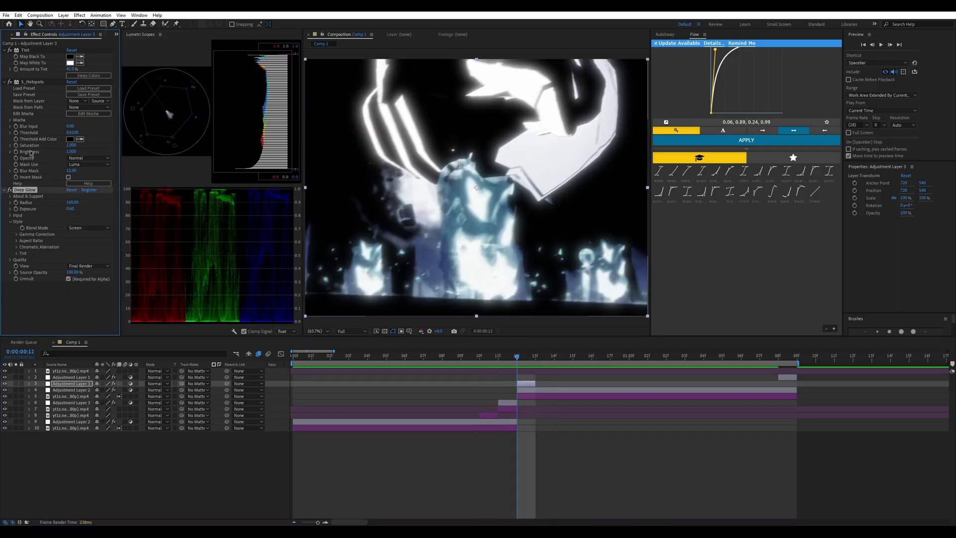
right_click(24, 50)
click(42, 65)
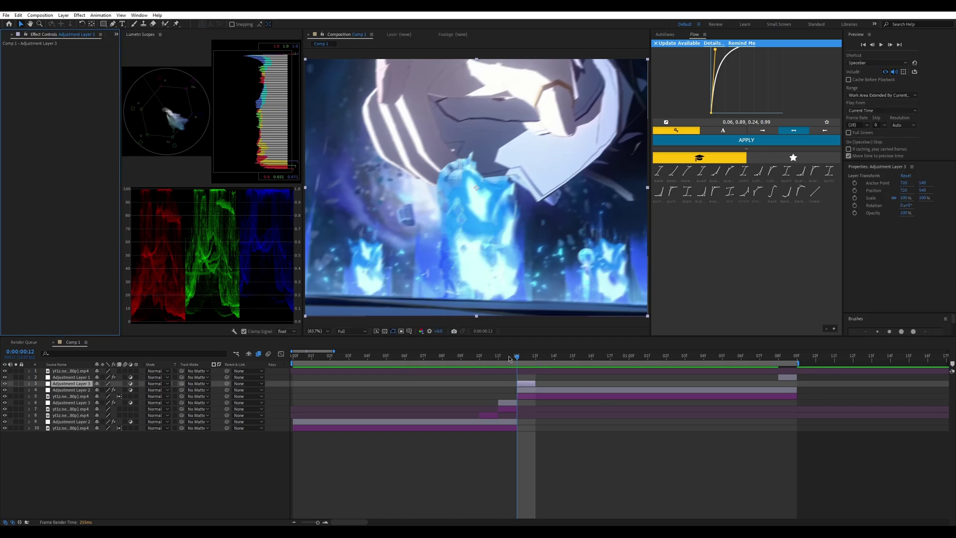
drag(509, 358, 212, 429)
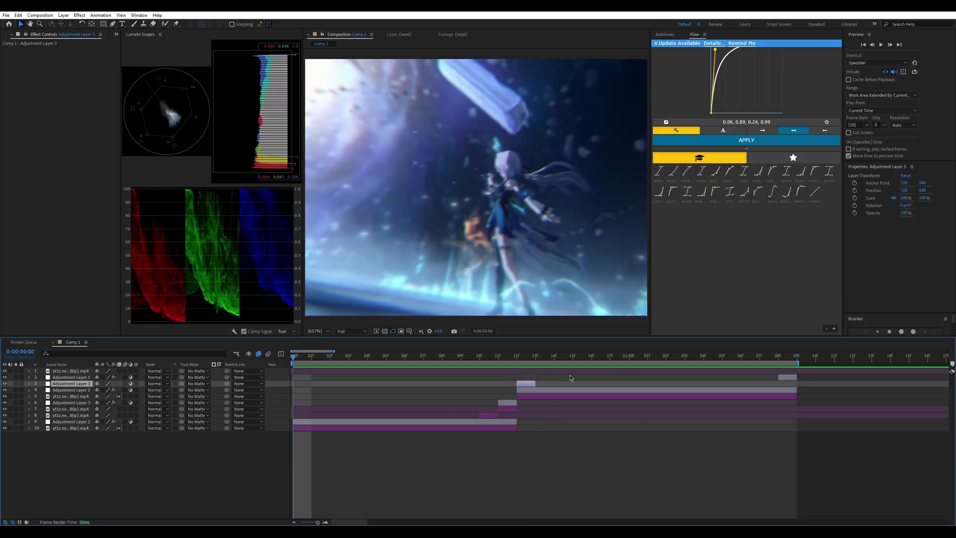
drag(317, 356, 377, 357)
key(space)
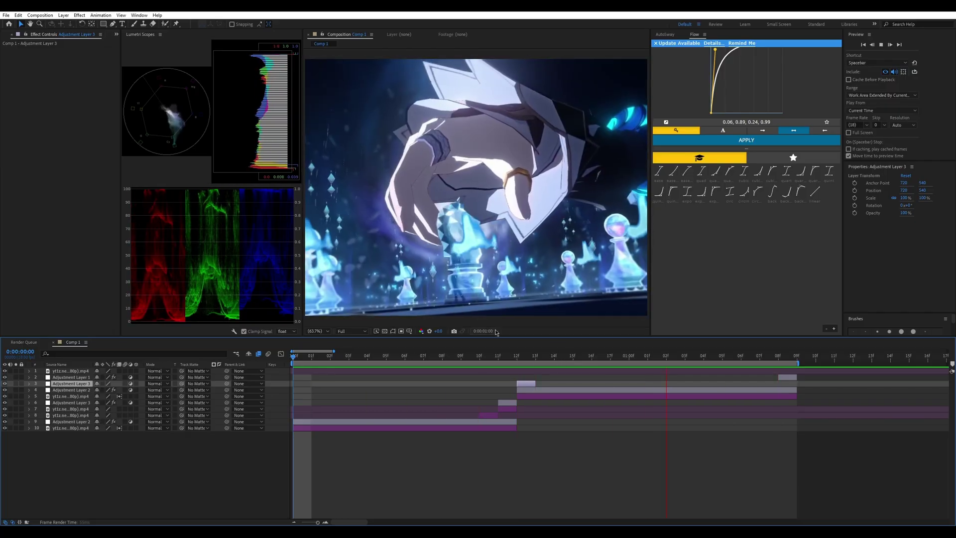
click(517, 356)
drag(516, 359, 281, 395)
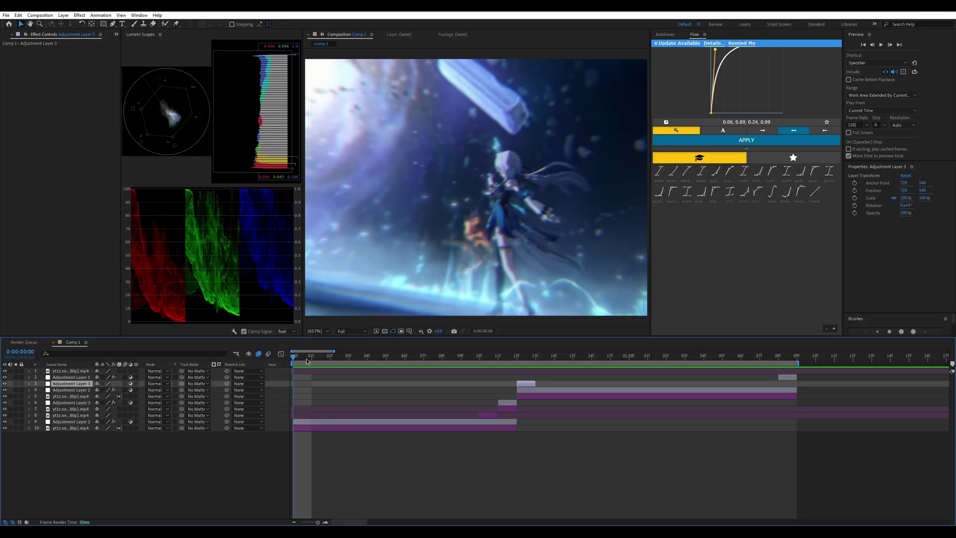
drag(306, 358, 541, 352)
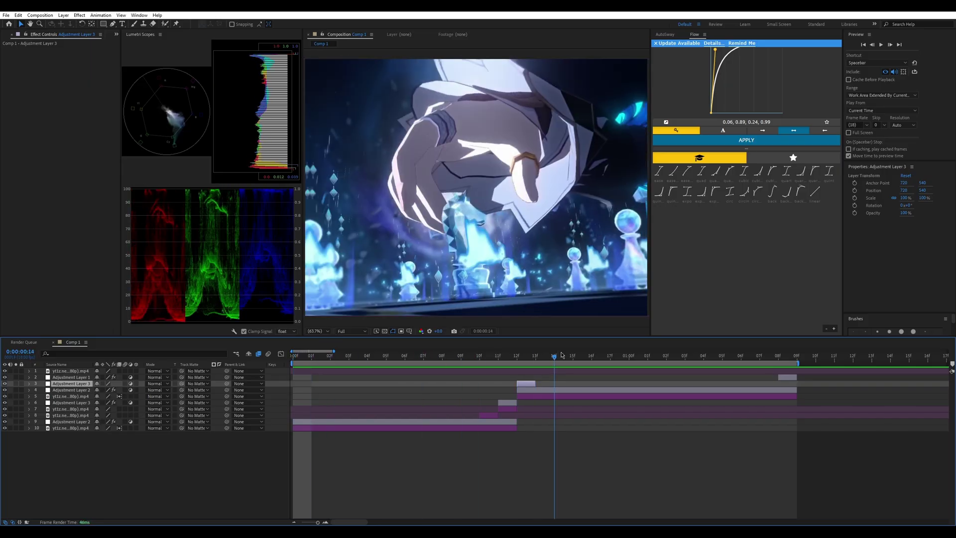
drag(563, 355, 634, 357)
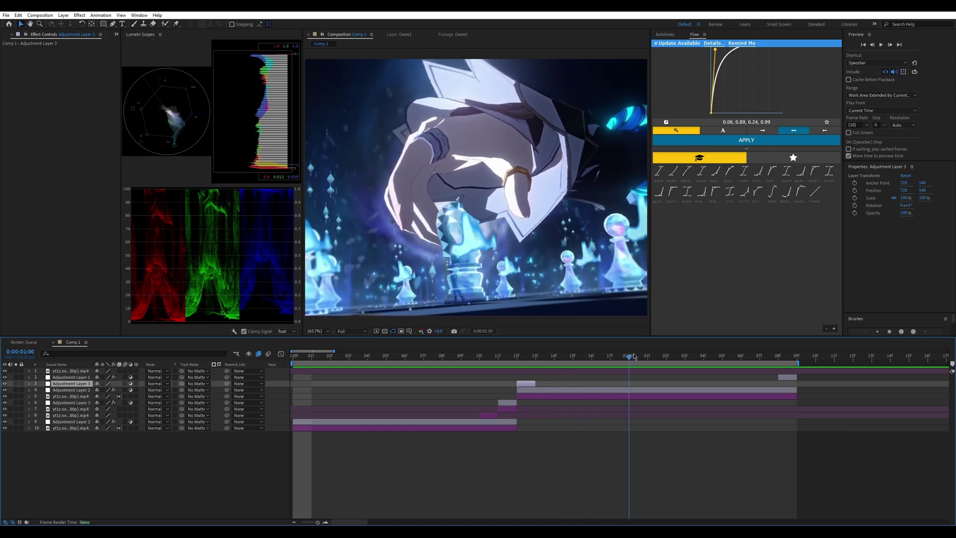
drag(634, 356, 310, 366)
key(space)
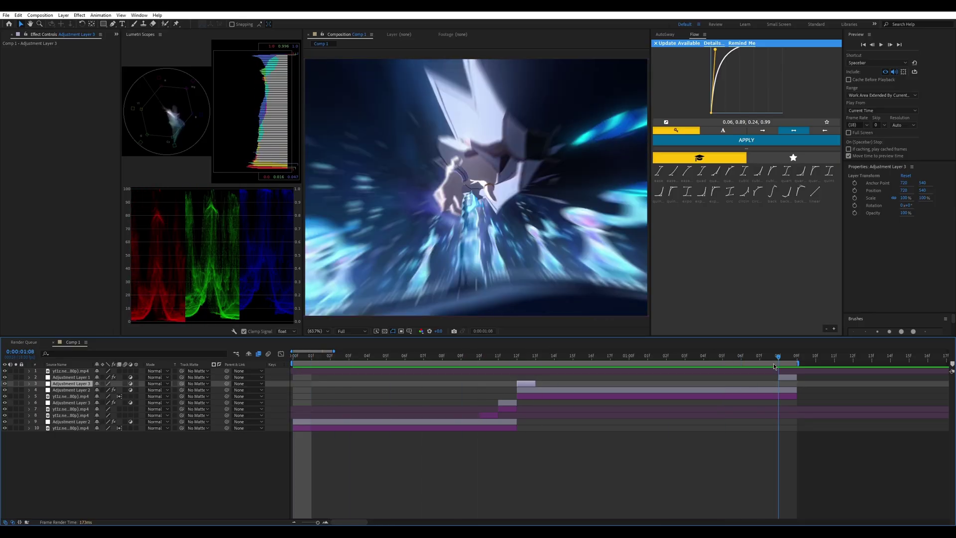
key(space)
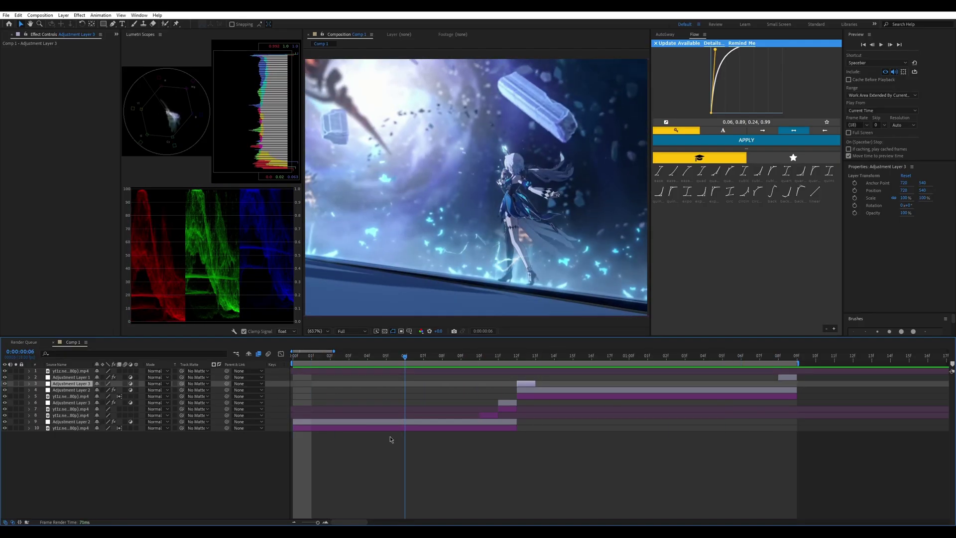
click(390, 427)
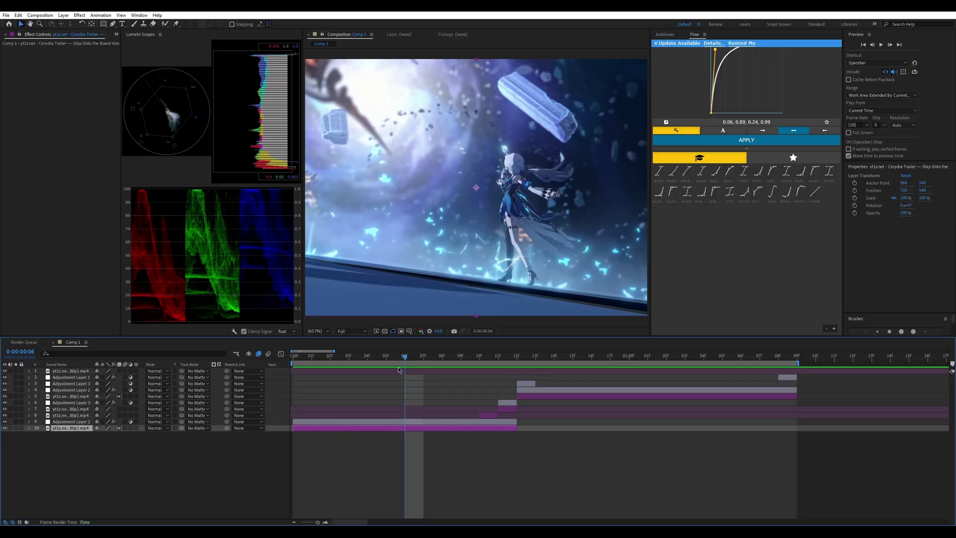
key(space)
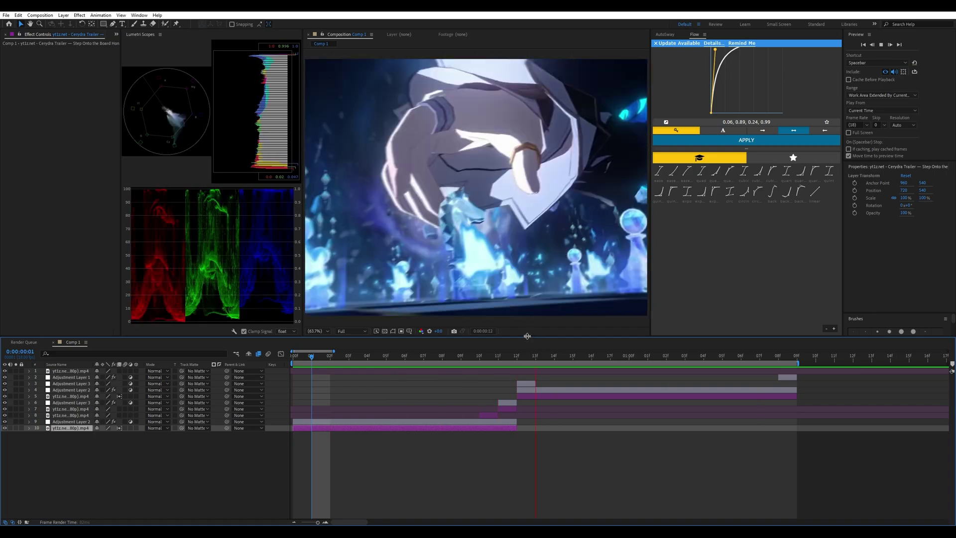
key(space)
drag(525, 356, 424, 362)
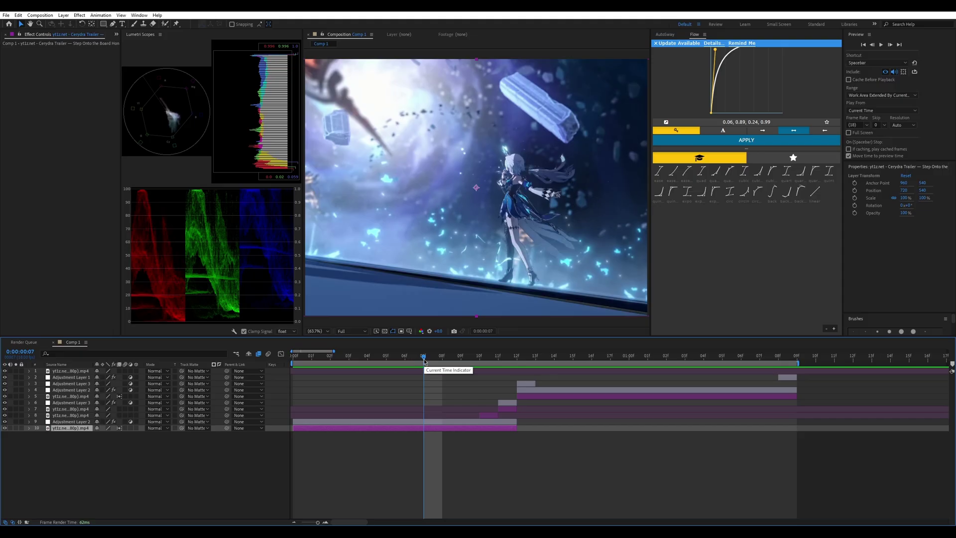